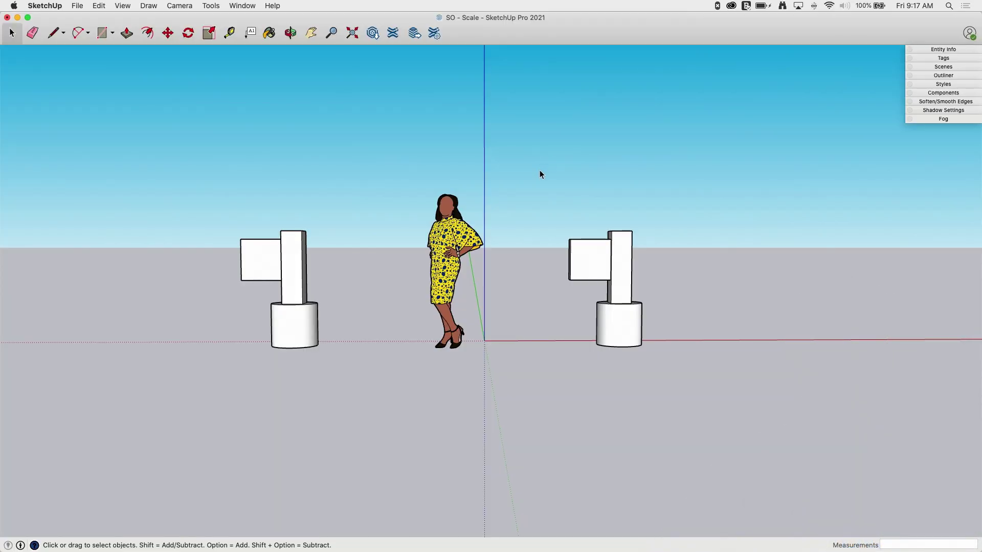
middle_click_drag(803, 281, 817, 392)
scroll(848, 364, "down", 4)
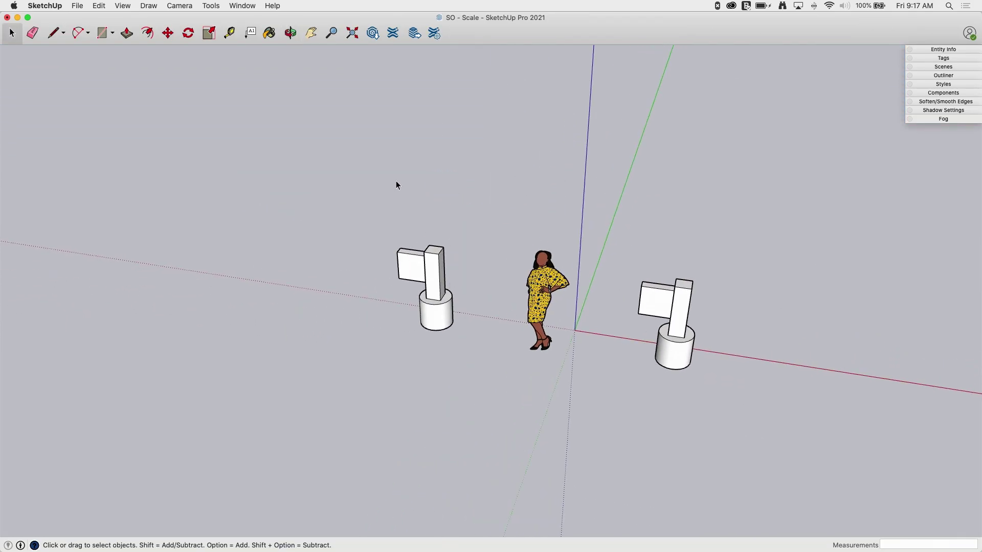
left_click(434, 273)
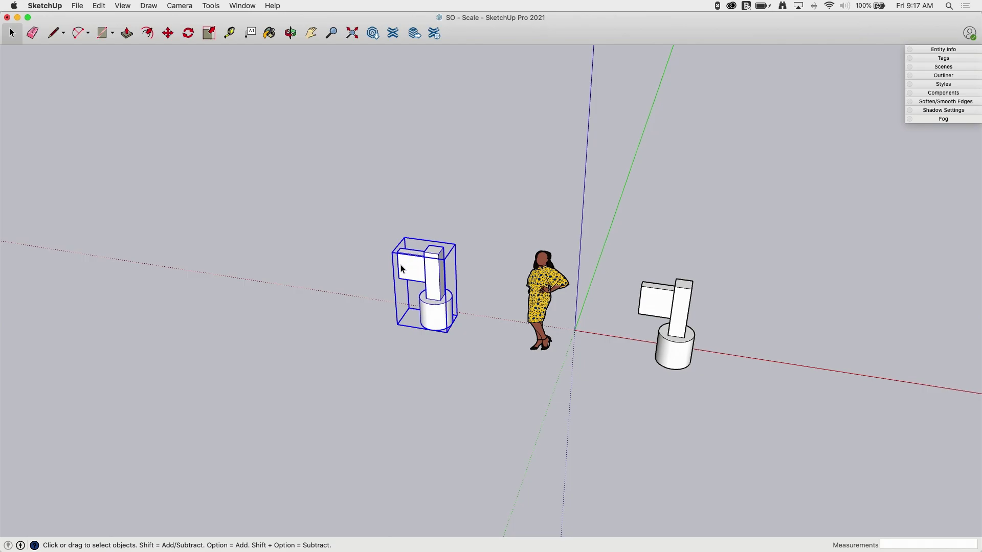
left_click(499, 336)
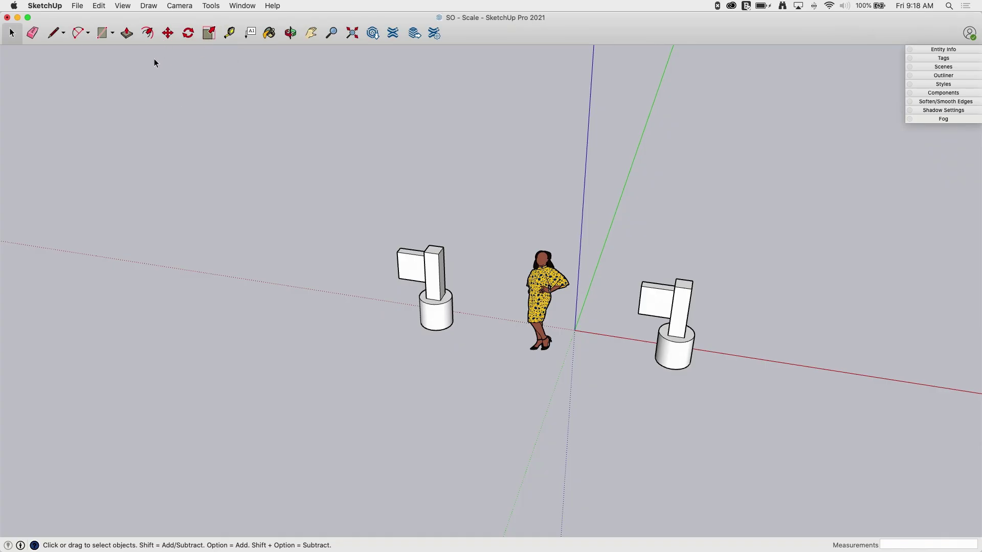
Show the floating palette with the large set of tools and place it at the edge of the drawing area, clear of the model
left_click(123, 6)
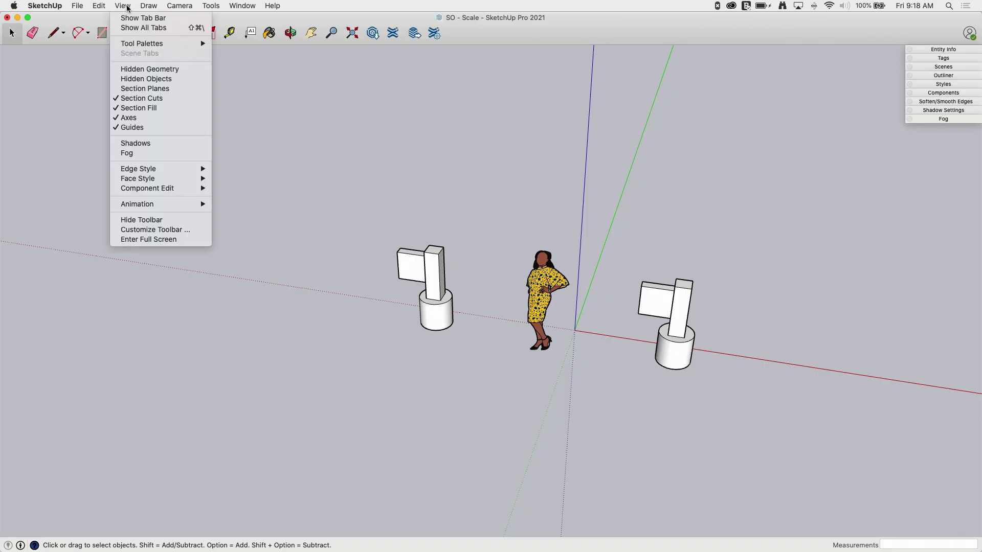
mouse_move(130, 43)
left_click(246, 43)
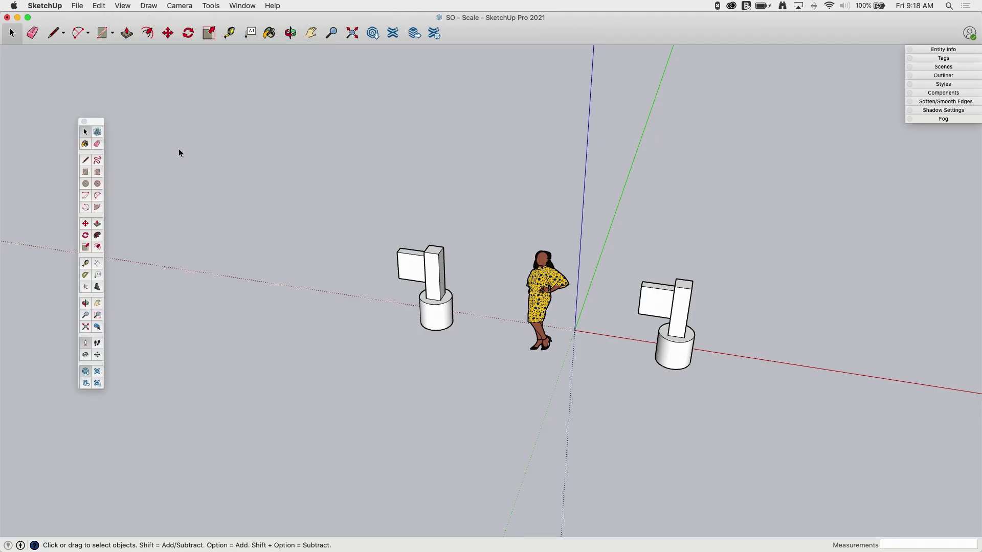
left_click_drag(97, 122, 39, 93)
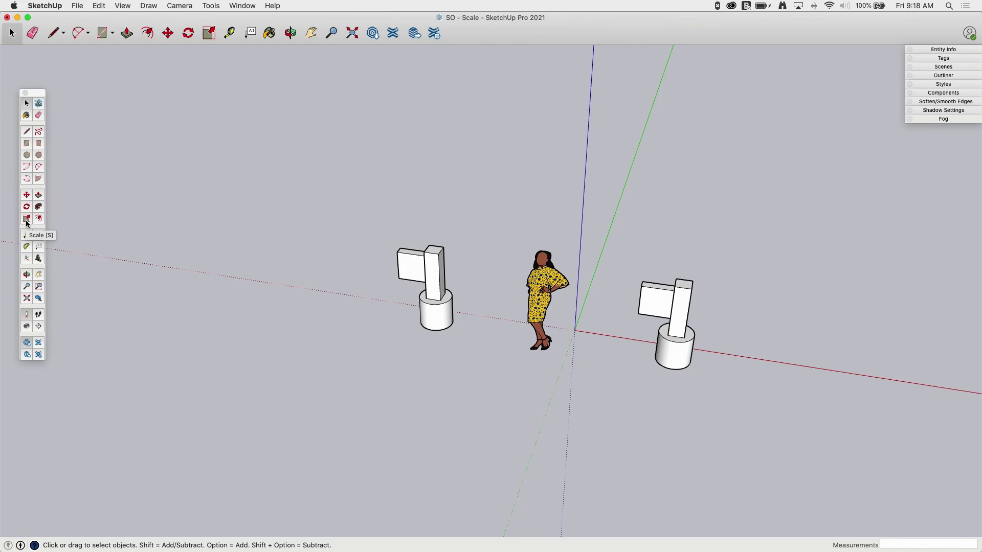
key("ctrl+shift+q")
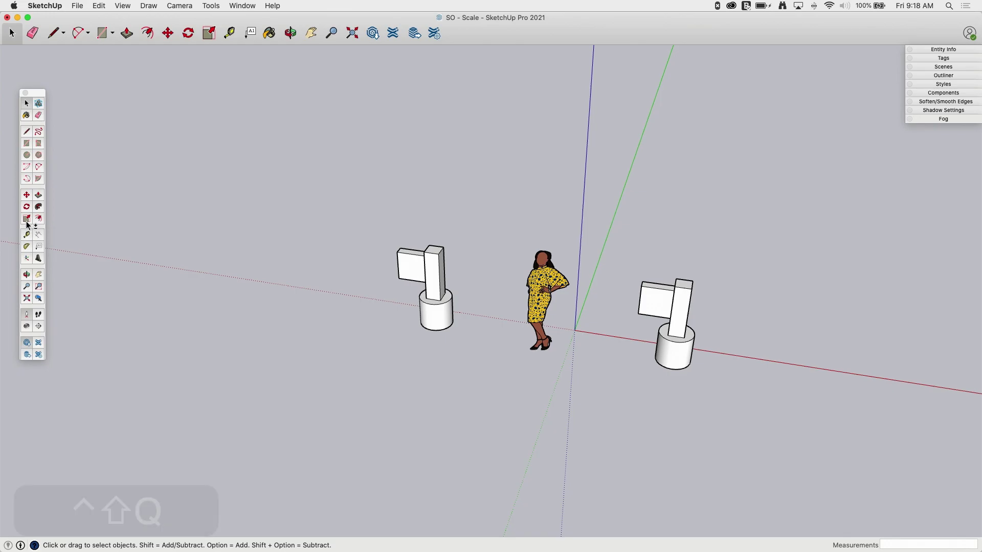
key("s")
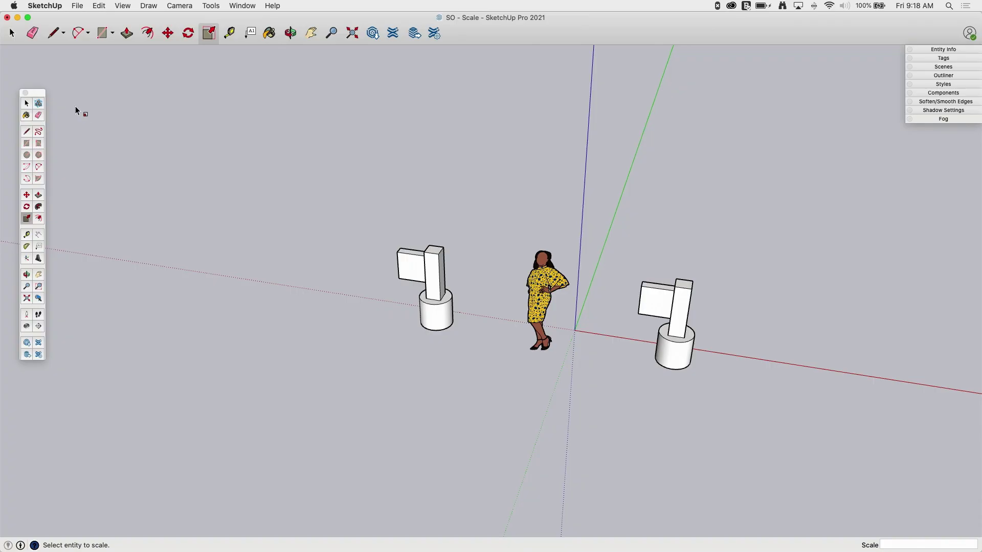
left_click(11, 32)
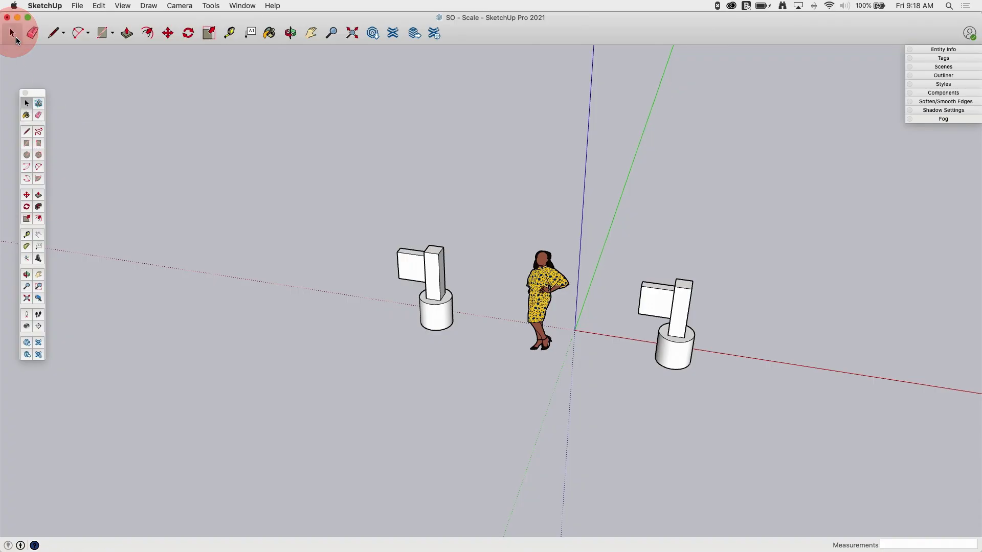
left_click_drag(41, 94, 29, 82)
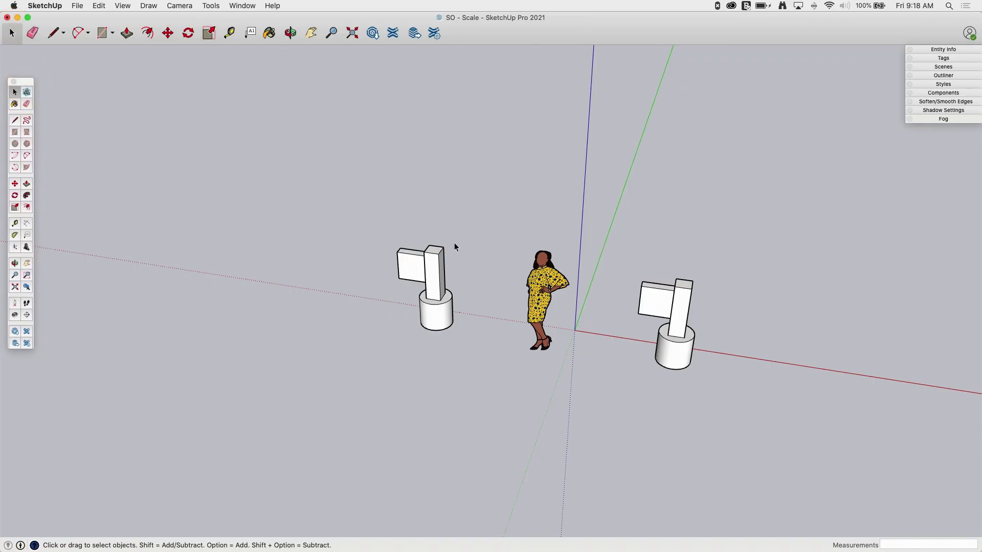
left_click(428, 276)
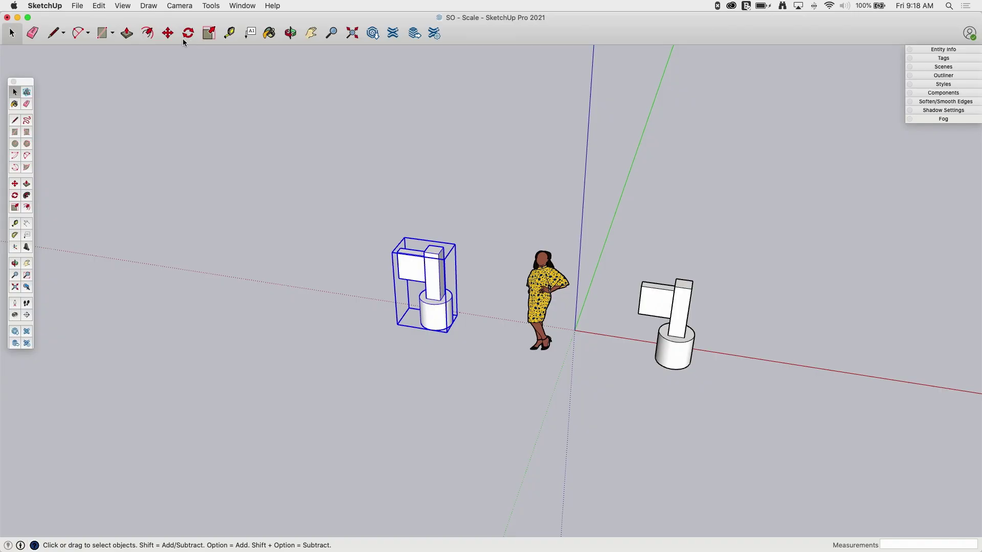
left_click(209, 32)
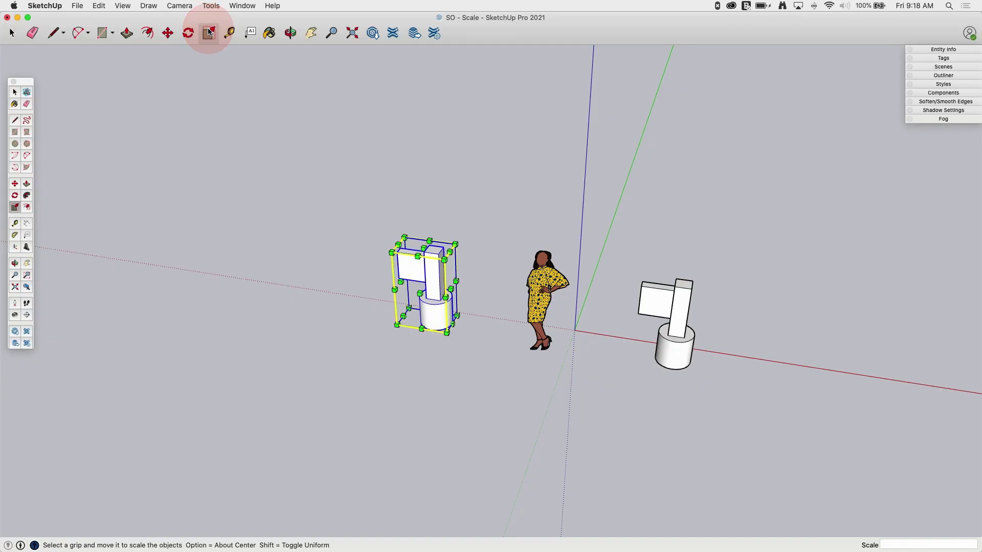
key("space")
left_click(351, 254)
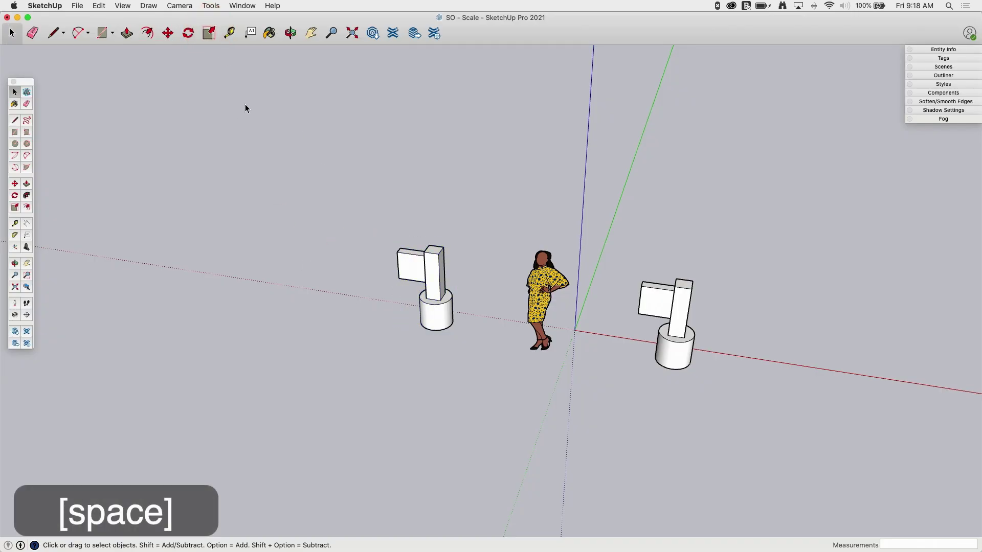
Start Scale on the group standing to the left of the figure and examine the grips around its bounding box
left_click(209, 32)
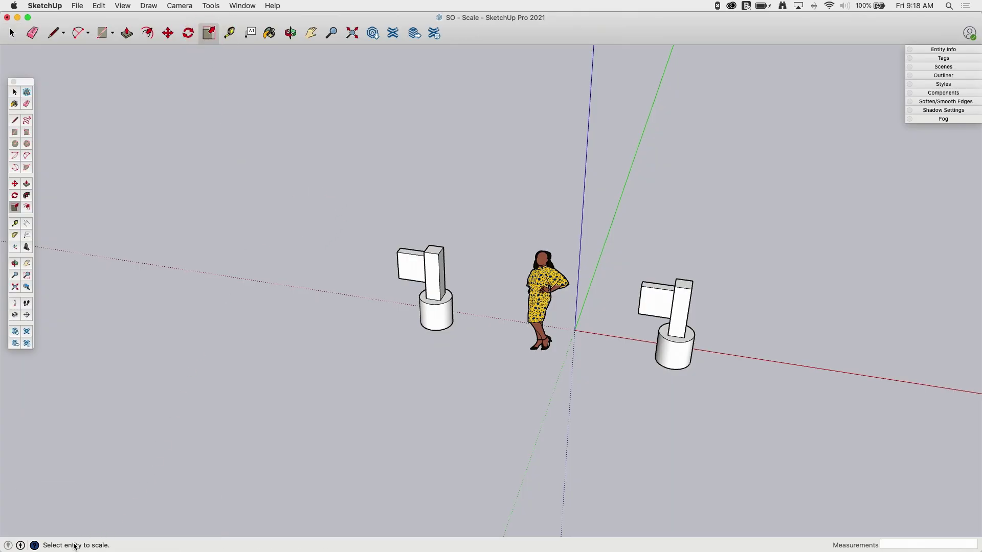
left_click(424, 269)
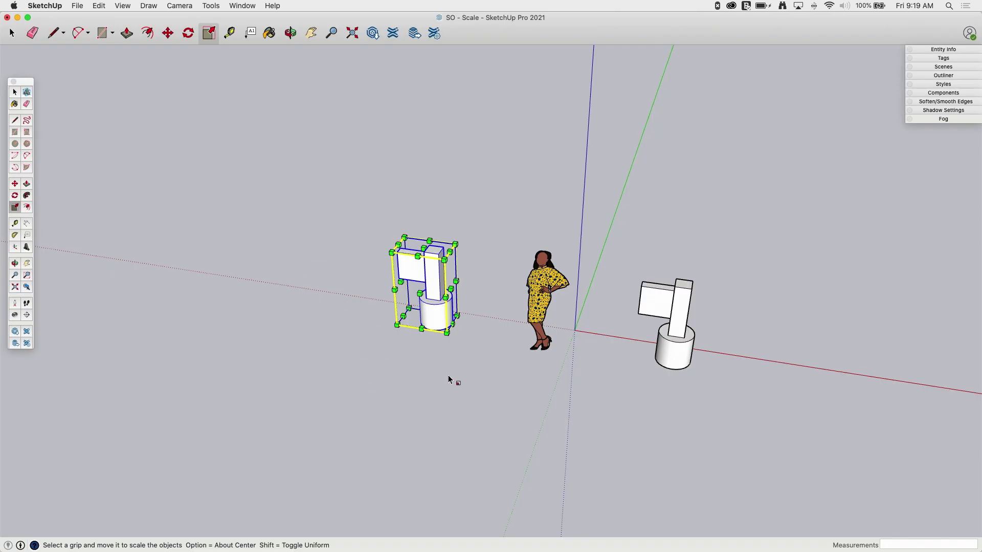
scroll(471, 284, "up", 2)
scroll(471, 285, "up", 2)
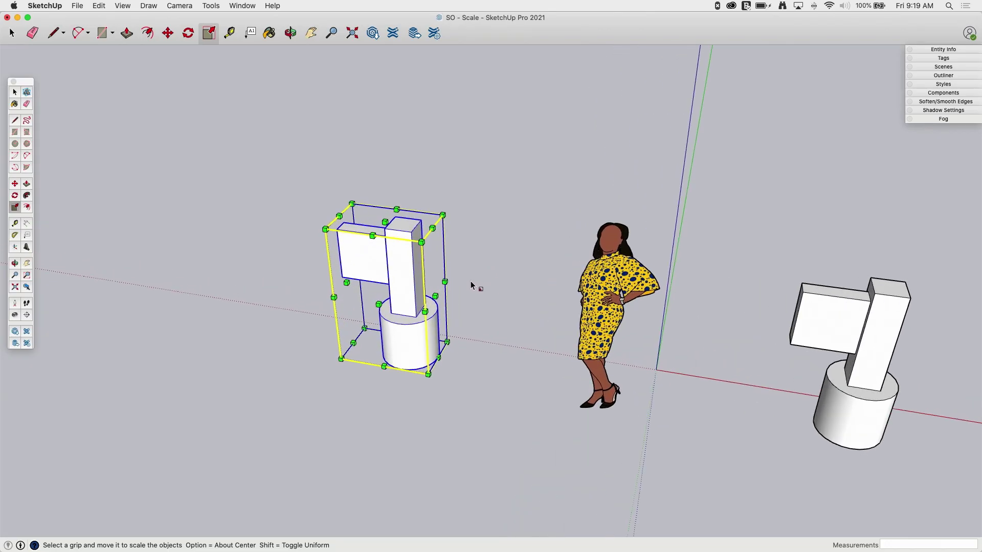
middle_click_drag(300, 320, 263, 368)
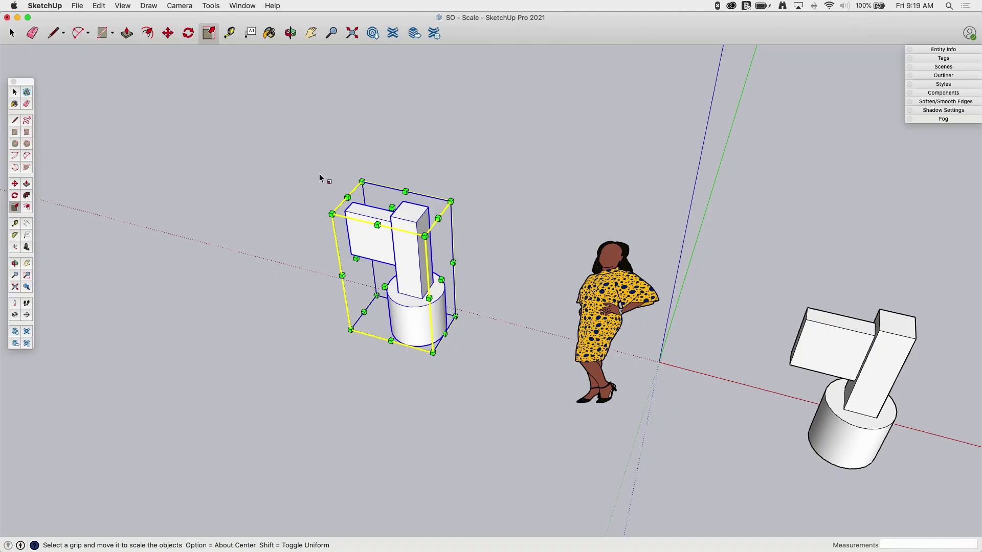
middle_click_drag(347, 317, 440, 373)
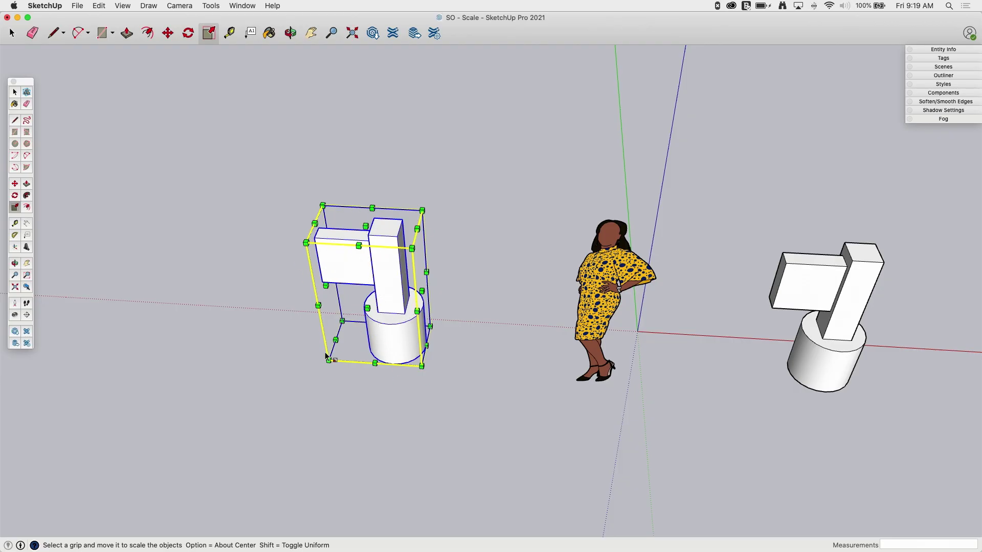
middle_click_drag(517, 434, 351, 361)
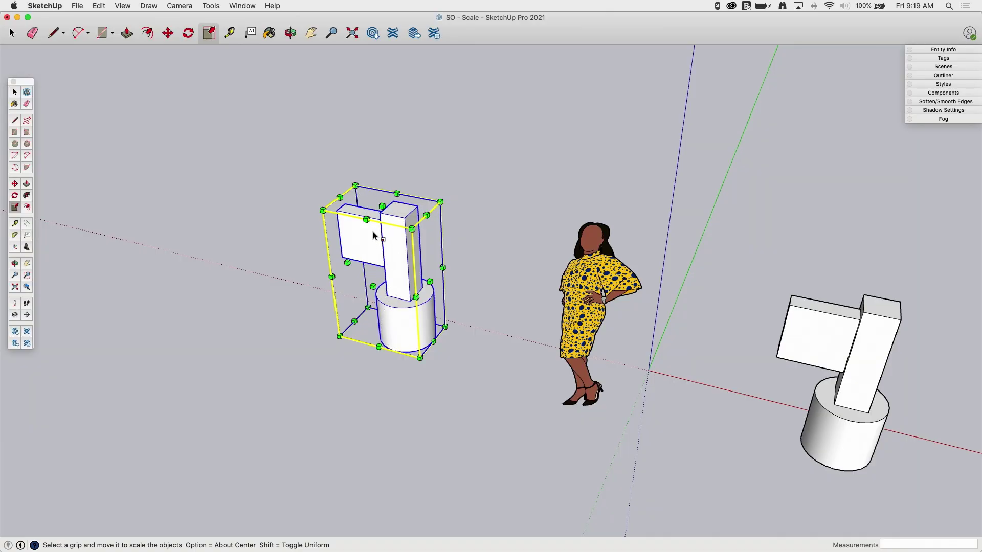
Try scaling the group along single axes with its face grips and along two axes with its edge grips
mouse_move(382, 205)
left_mouse_down()
mouse_move(377, 99)
mouse_move(391, 304)
mouse_move(387, 145)
mouse_move(375, 97)
mouse_move(385, 234)
mouse_move(388, 195)
mouse_move(388, 204)
left_mouse_up()
mouse_move(383, 207)
left_mouse_down()
mouse_move(368, 48)
mouse_move(368, 213)
left_mouse_up()
left_click_drag(352, 271, 379, 293)
mouse_move(428, 217)
left_mouse_down()
mouse_move(513, 139)
mouse_move(427, 118)
mouse_move(381, 224)
mouse_move(430, 218)
mouse_move(438, 226)
left_mouse_up()
left_click(428, 217)
left_click_drag(429, 217, 521, 105)
key("Escape")
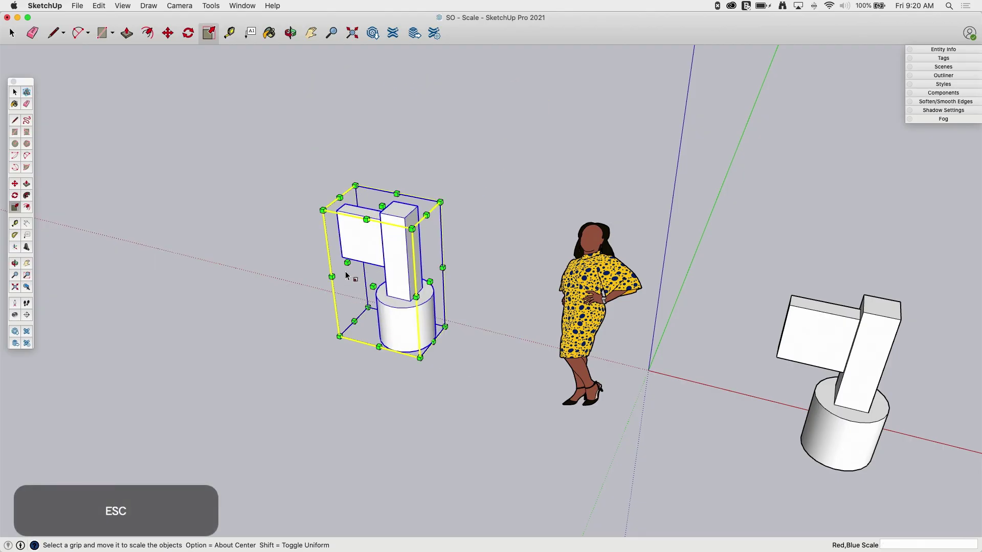
left_click_drag(354, 321, 379, 427)
key("Escape")
key("Escape")
Enlarge the group slightly and uniformly from an upper corner of its bounding box
left_click_drag(440, 202, 520, 158)
left_click_drag(575, 107, 483, 189)
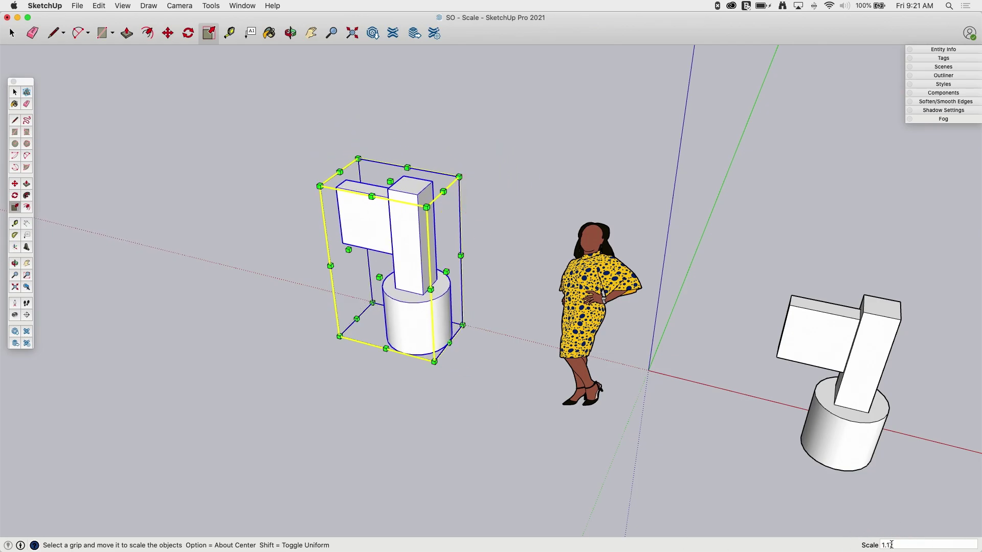
Scale the group uniformly to a factor of .5, and scale it back up by 2.00 from the same corner
left_click_drag(459, 176, 435, 208)
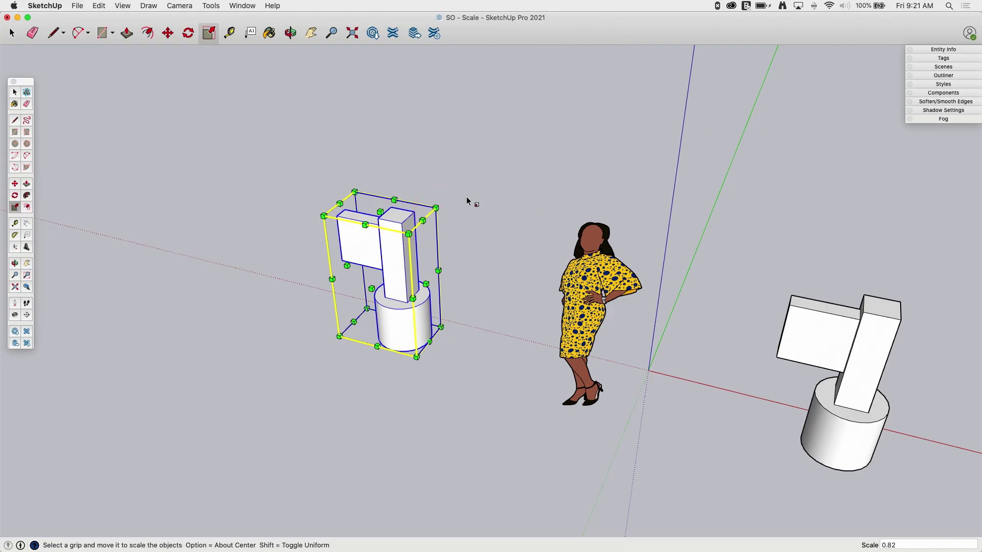
type(".5")
key("Return")
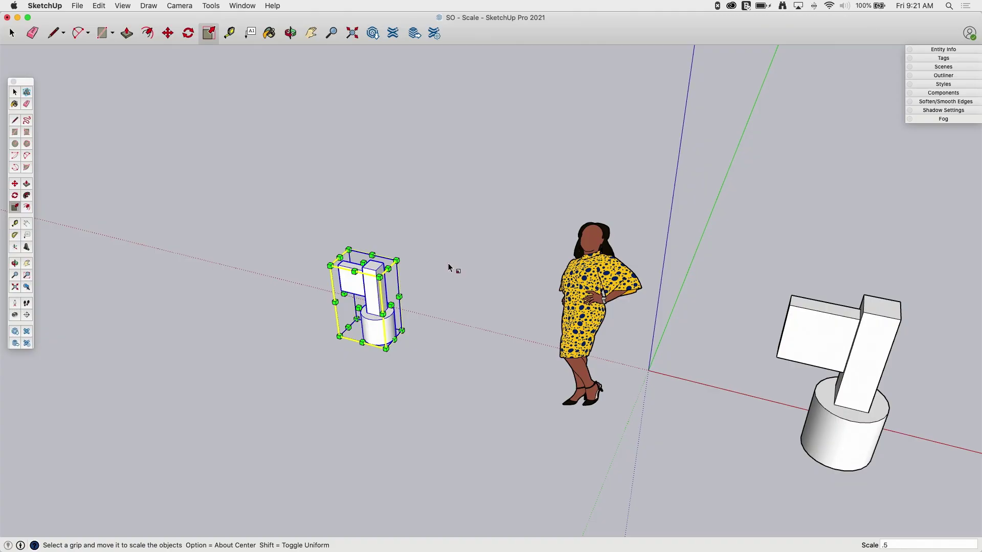
left_click_drag(397, 261, 459, 177)
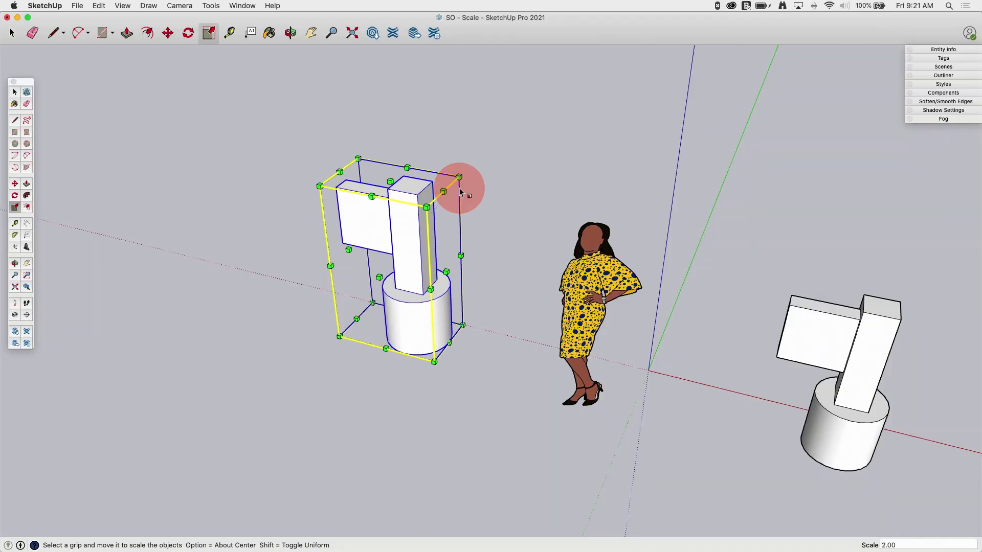
Mirror the group about its center along the red axis with a scale factor of -1.00
middle_click_drag(338, 244, 335, 220)
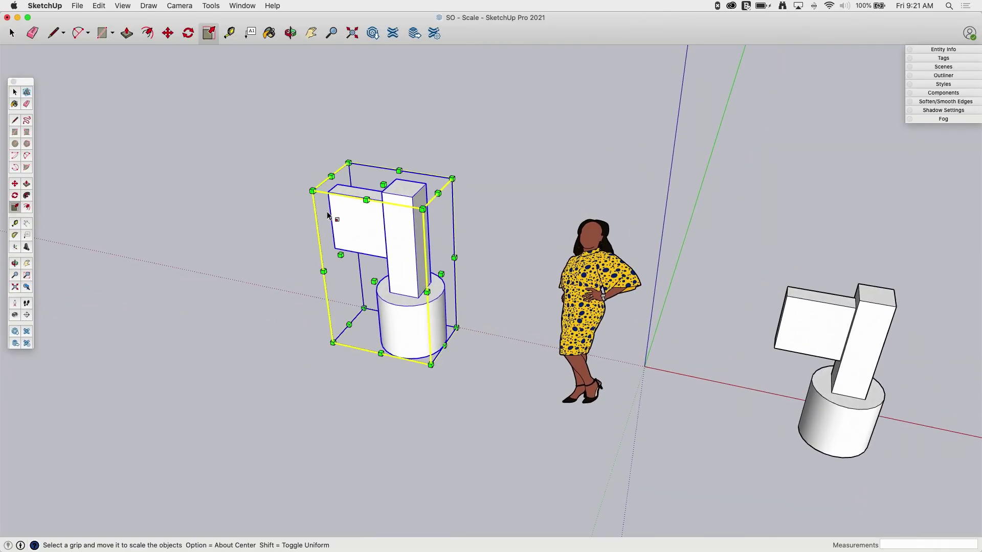
scroll(340, 225, "up", 4)
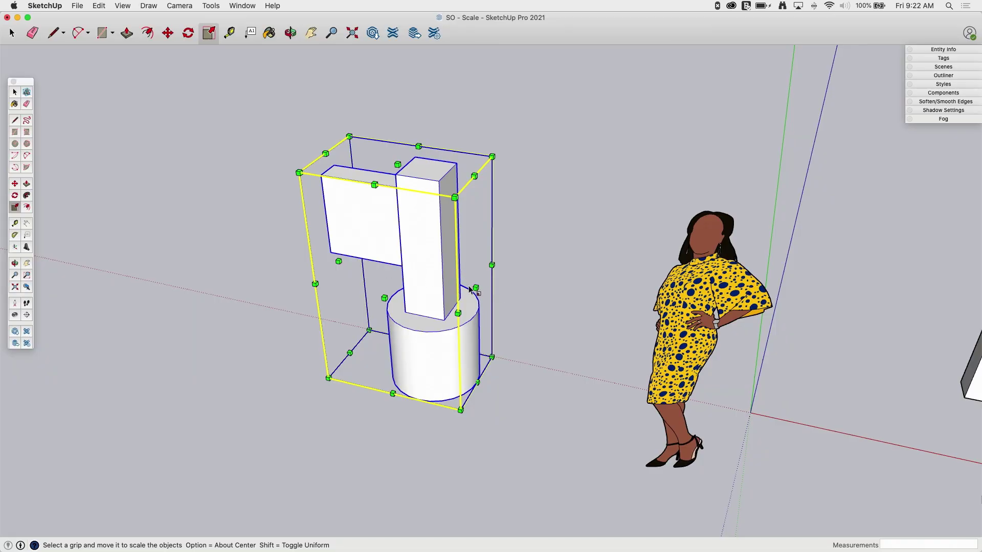
key("alt")
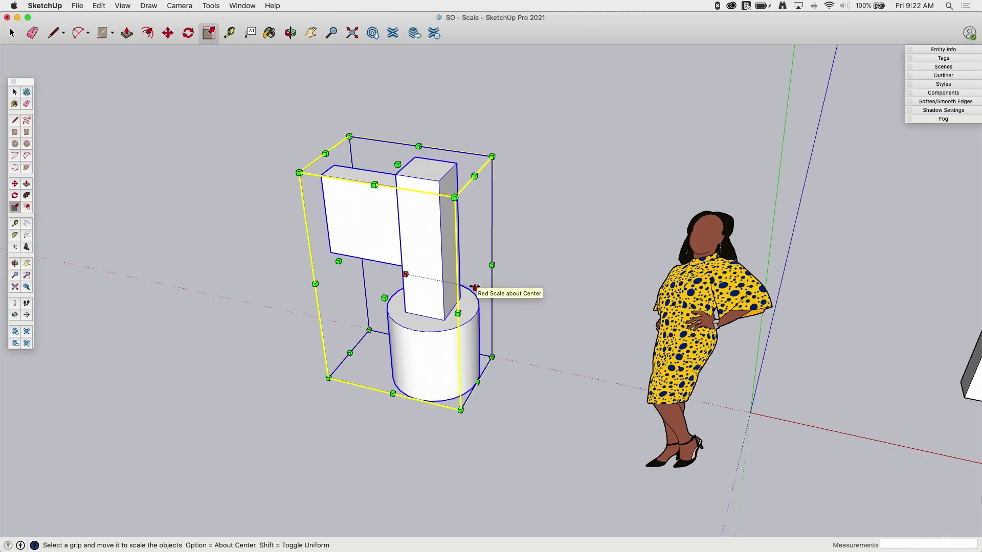
left_click(475, 287)
left_click_drag(475, 287, 341, 268)
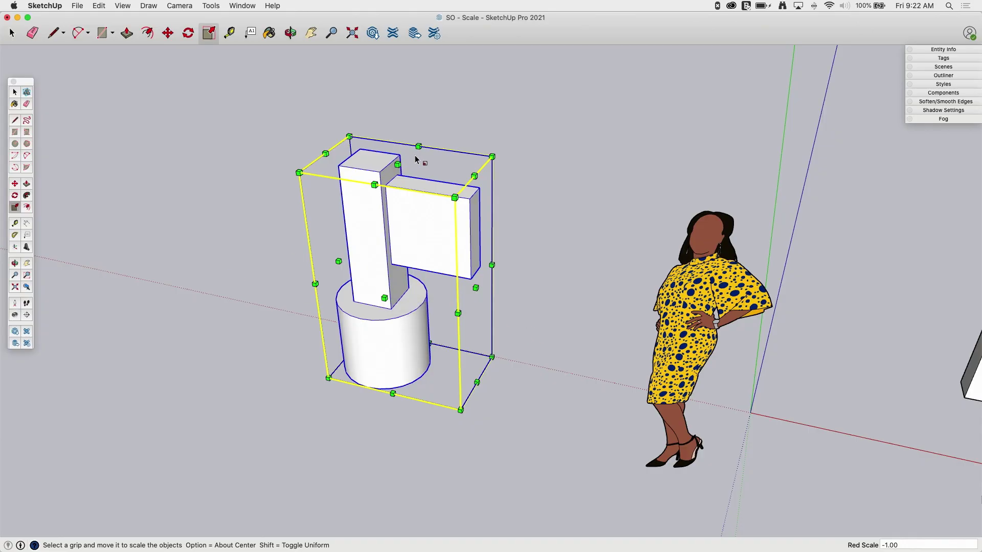
Flip the group upside down along the blue axis, and flip it back upright with a scale factor of -1.00
key("alt")
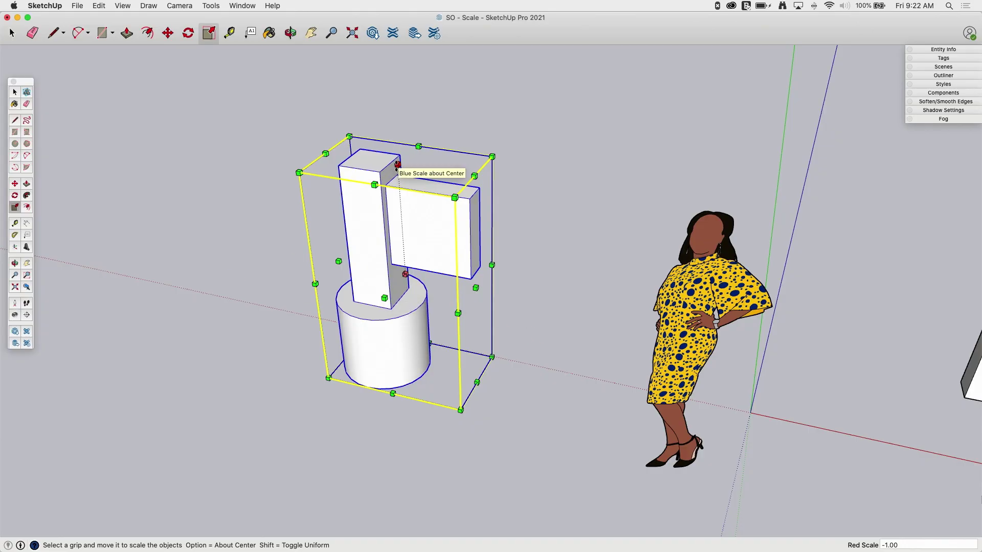
left_click_drag(398, 164, 401, 365, "alt")
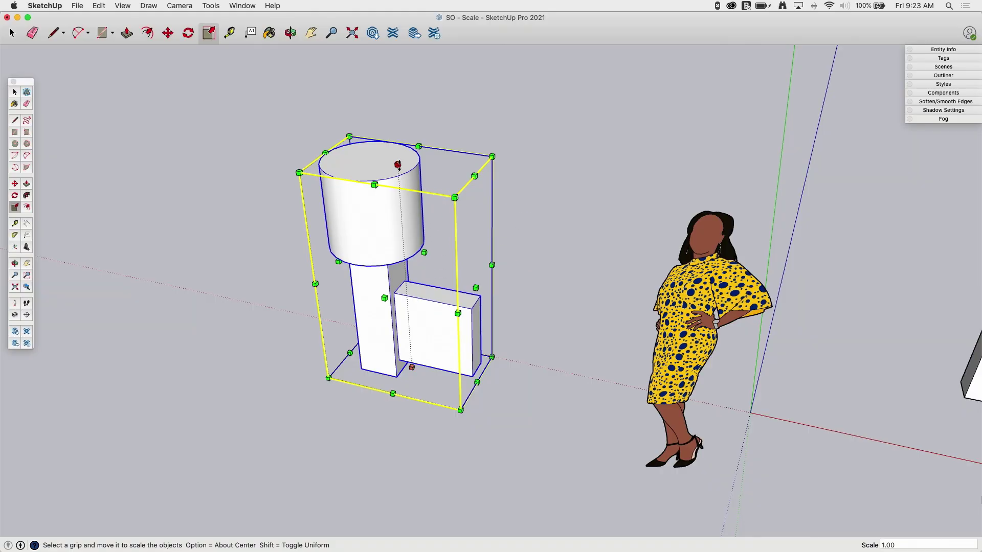
left_click_drag(398, 165, 402, 369)
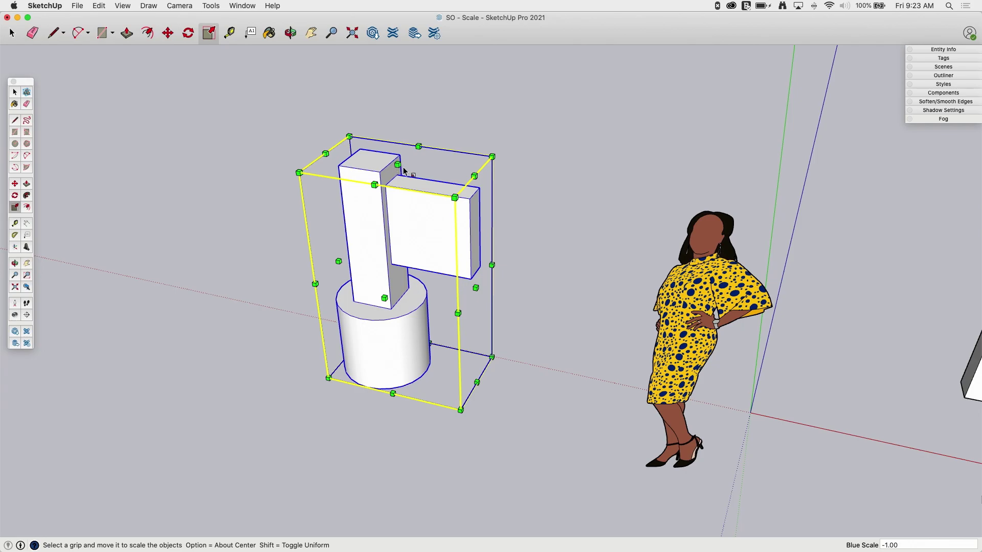
Stretch the group along the blue axis to an exact height of 6', and undo the scaling
middle_click_drag(527, 240, 529, 155)
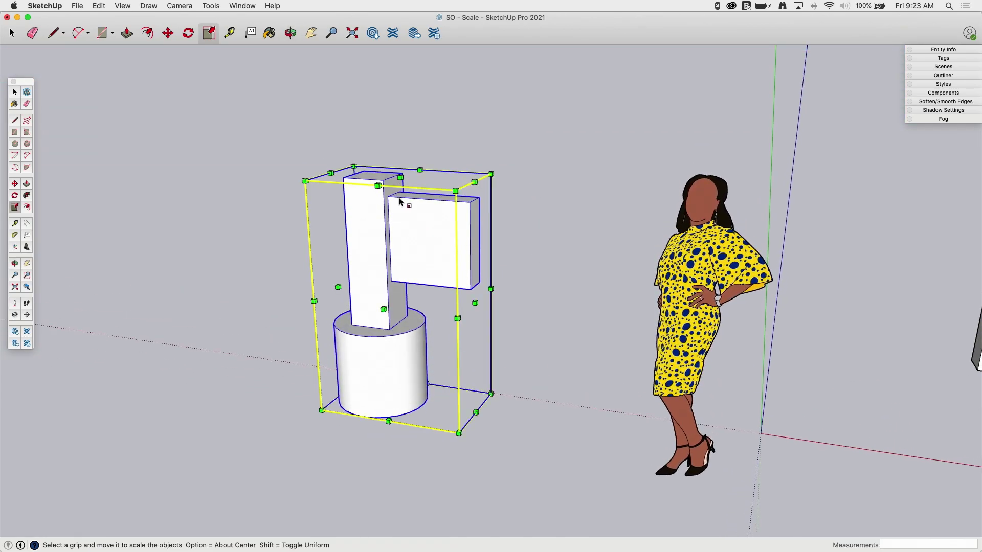
left_click(401, 178)
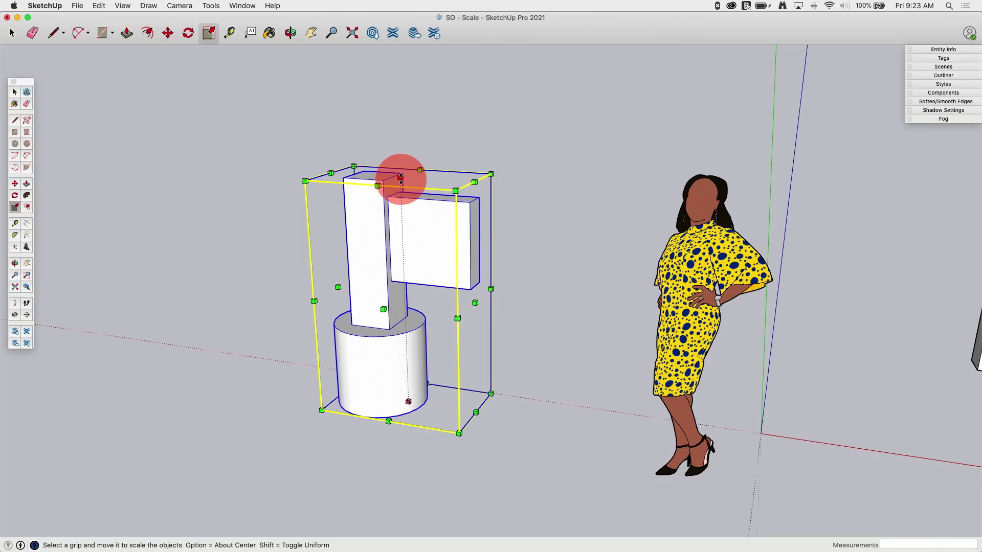
left_click_drag(401, 178, 399, 142)
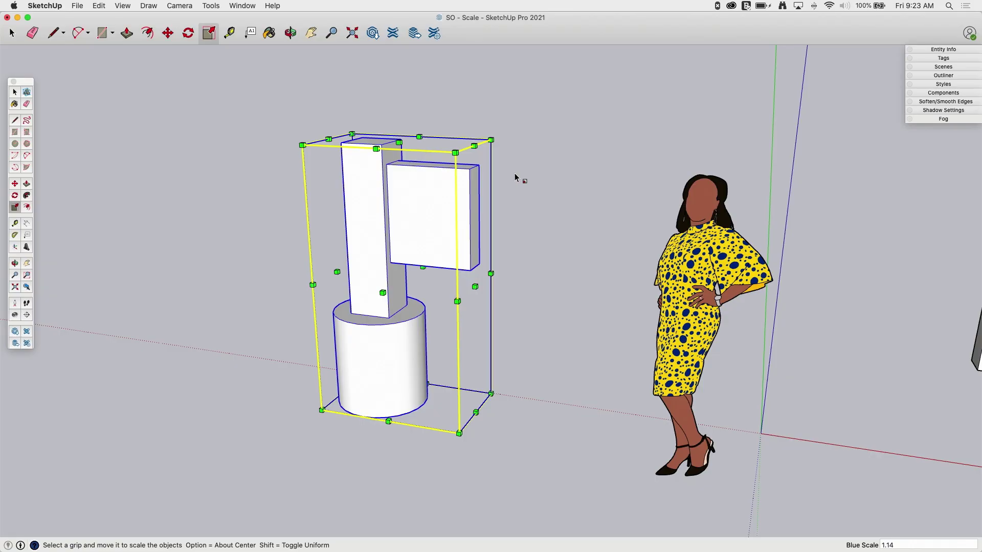
type("6'")
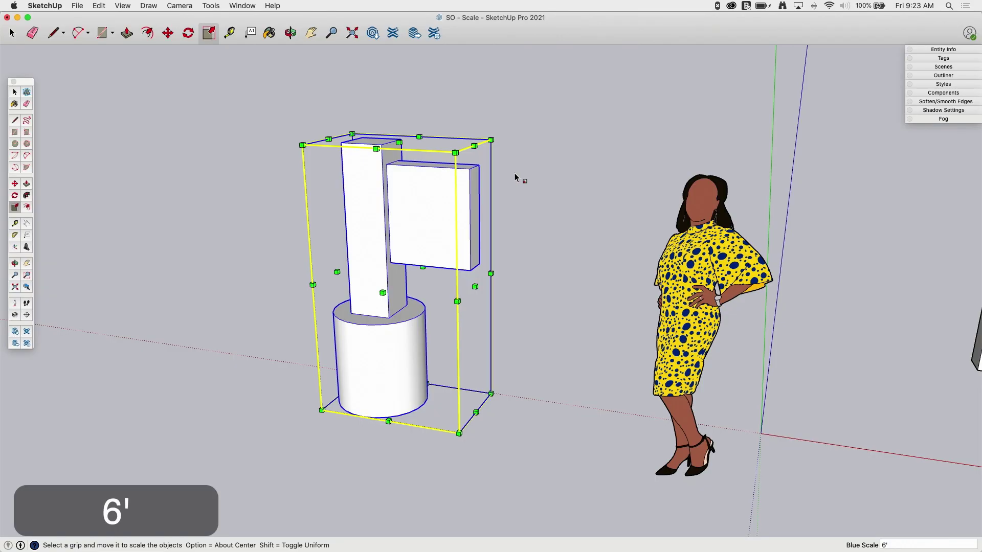
key("Return")
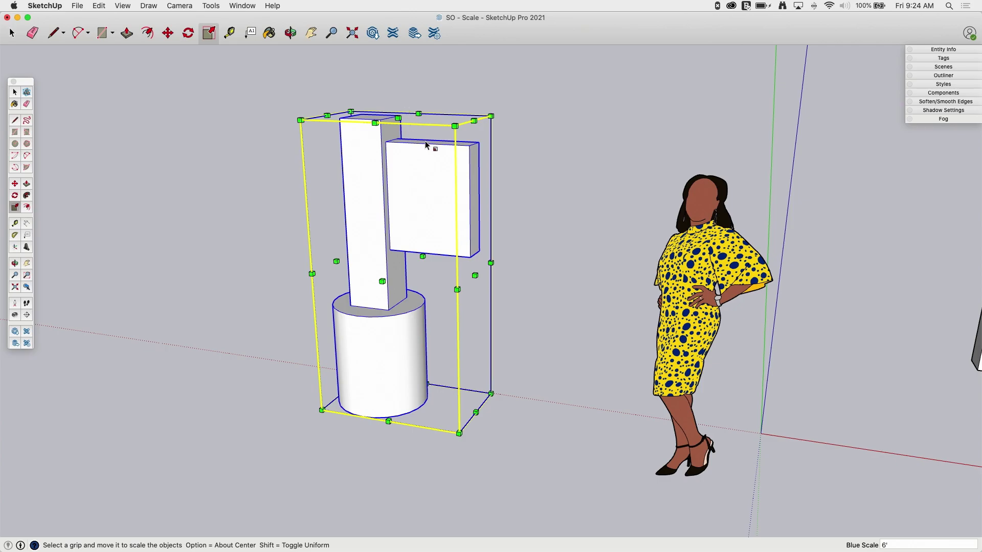
key("super+z")
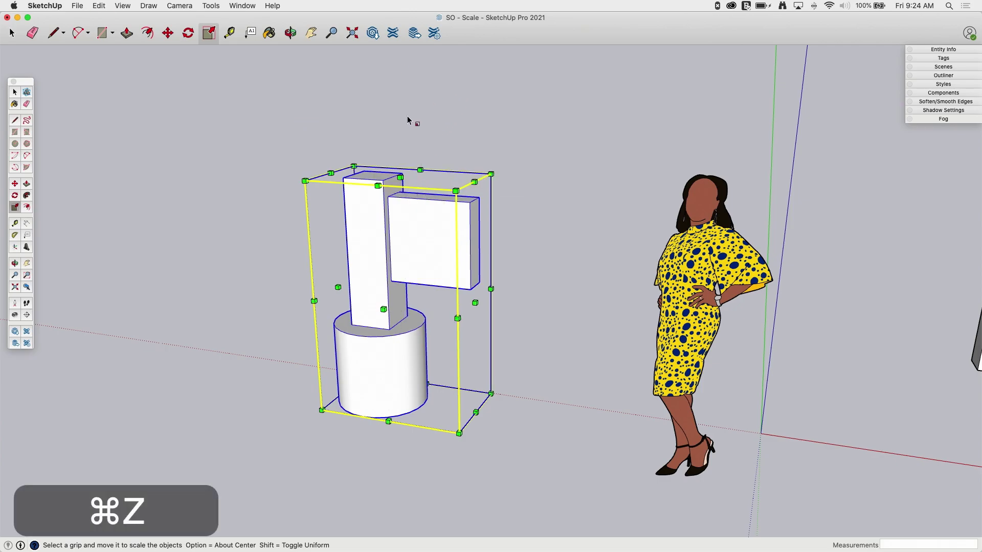
Scale the group's height along the blue axis to exactly 10', and undo the change
scroll(407, 230, "down", 3)
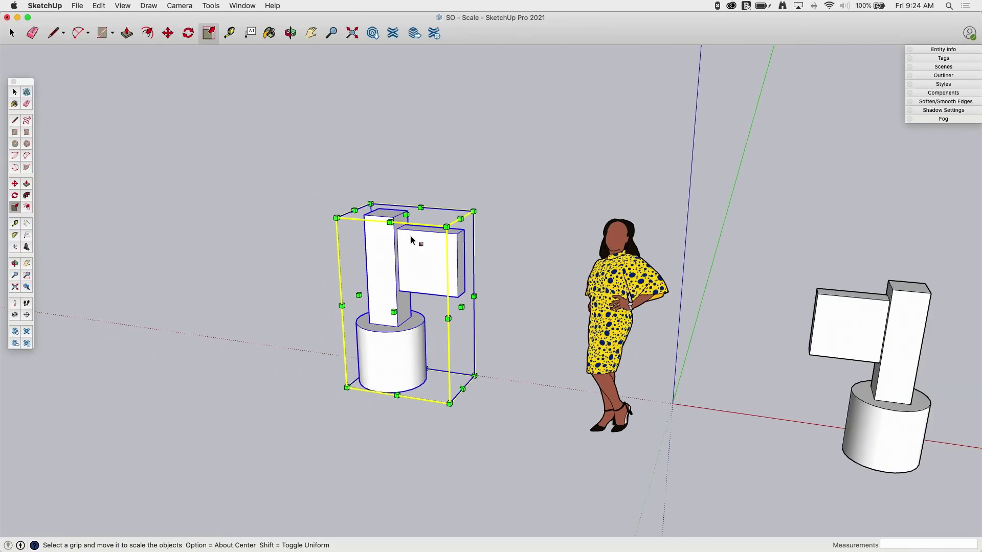
left_click_drag(406, 214, 405, 162)
type("10'")
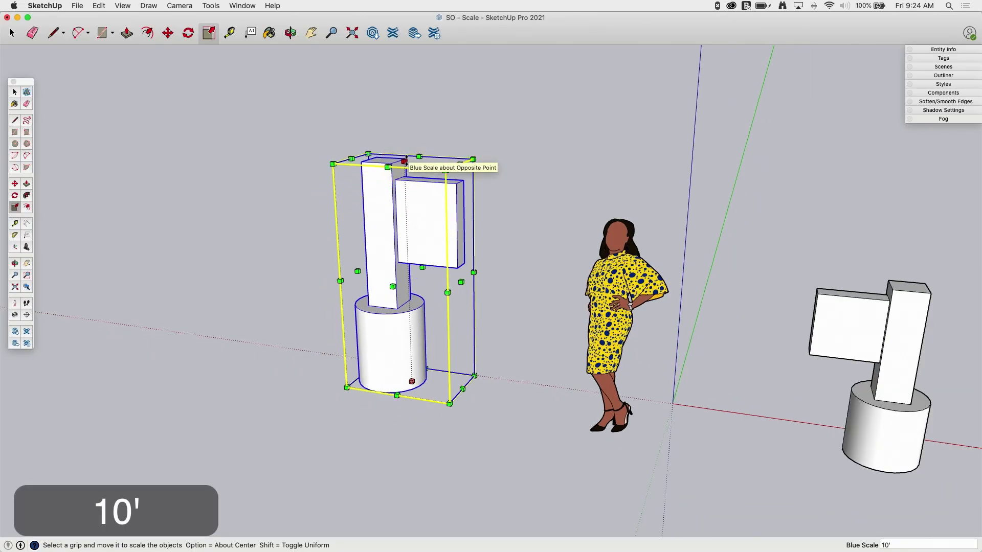
key("Return")
scroll(513, 471, "down", 2)
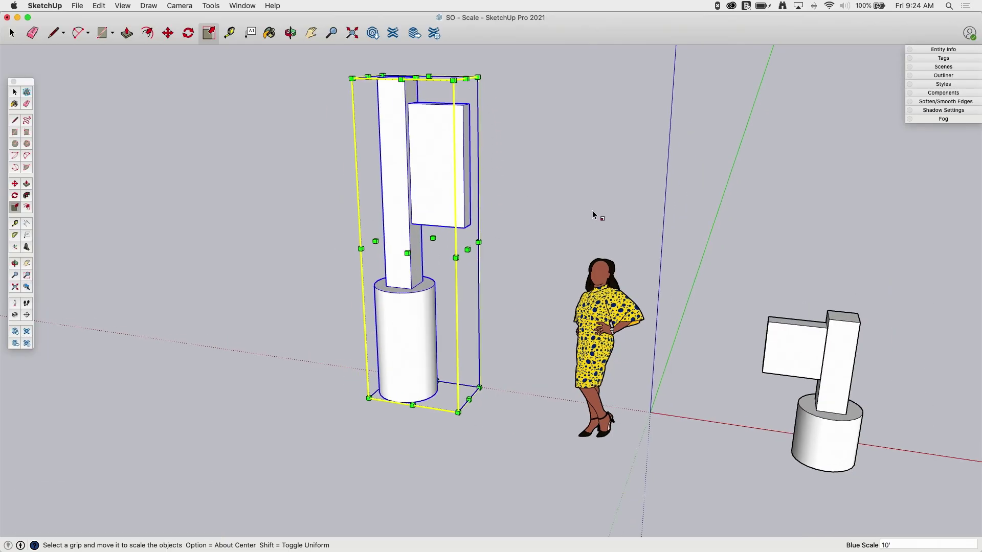
key("super+z")
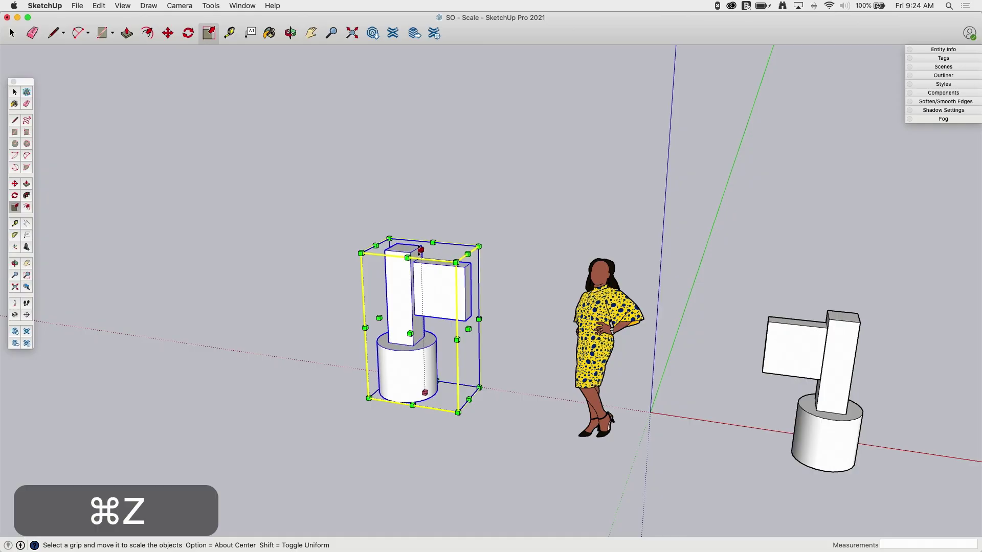
Scale the whole group uniformly to a dimension of 10', and leave the Scale tool
left_click_drag(420, 249, 421, 202)
type("10'")
key("Return")
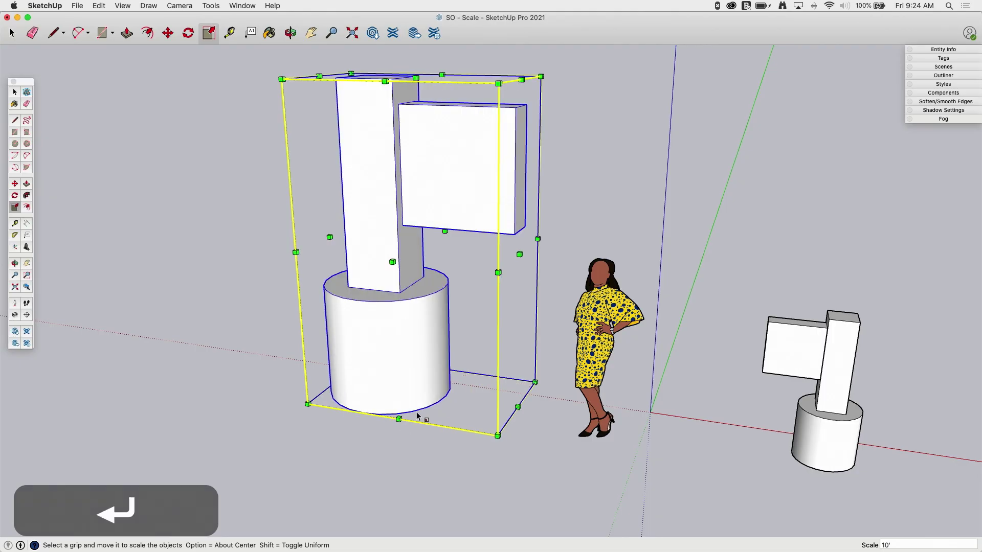
scroll(411, 421, "down", 2)
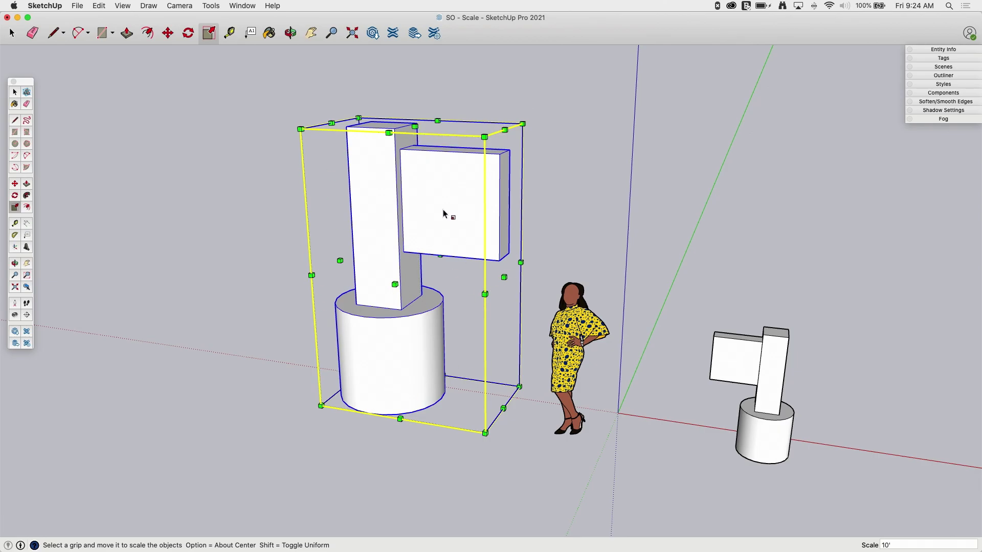
middle_click_drag(284, 165, 275, 384)
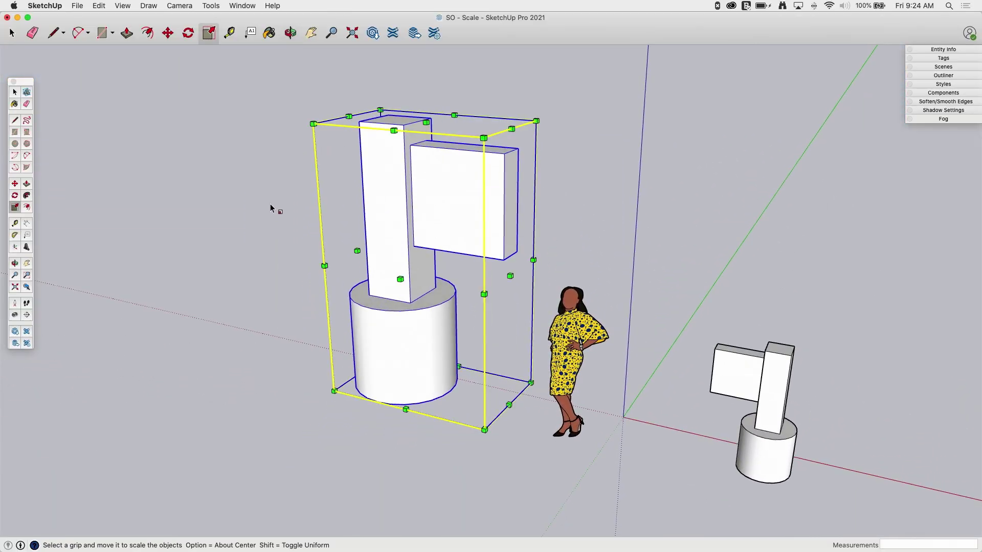
left_click(276, 256)
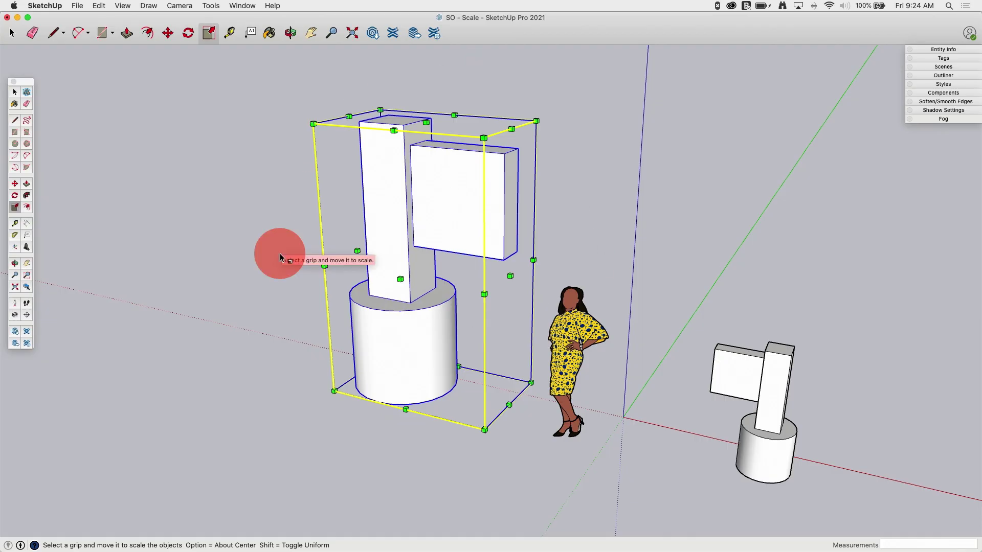
key("space")
Try scaling all the loose geometry of the small ungrouped model from an upper corner, undo it, and clear the selection
scroll(273, 219, "down", 2)
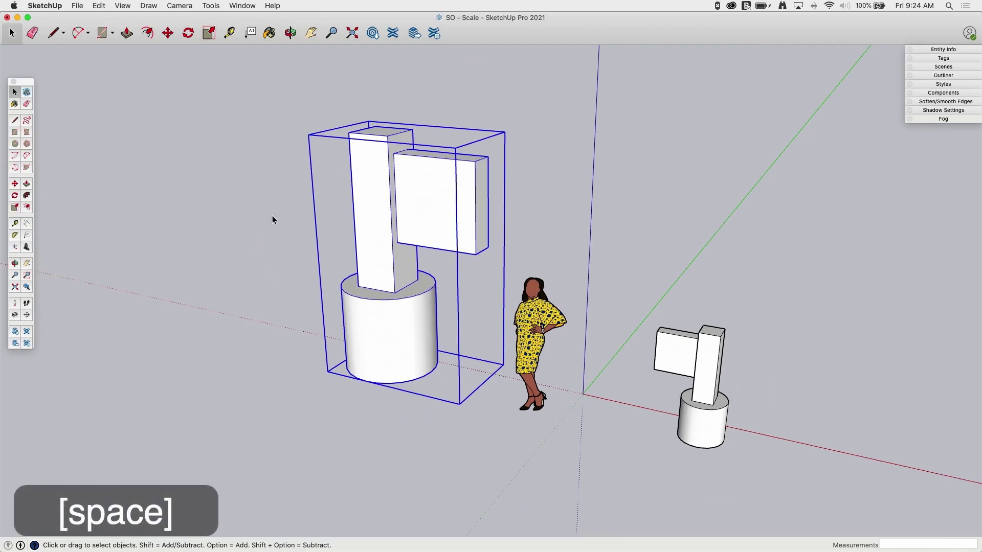
scroll(693, 407, "up", 5)
left_click(669, 333)
left_click(615, 291)
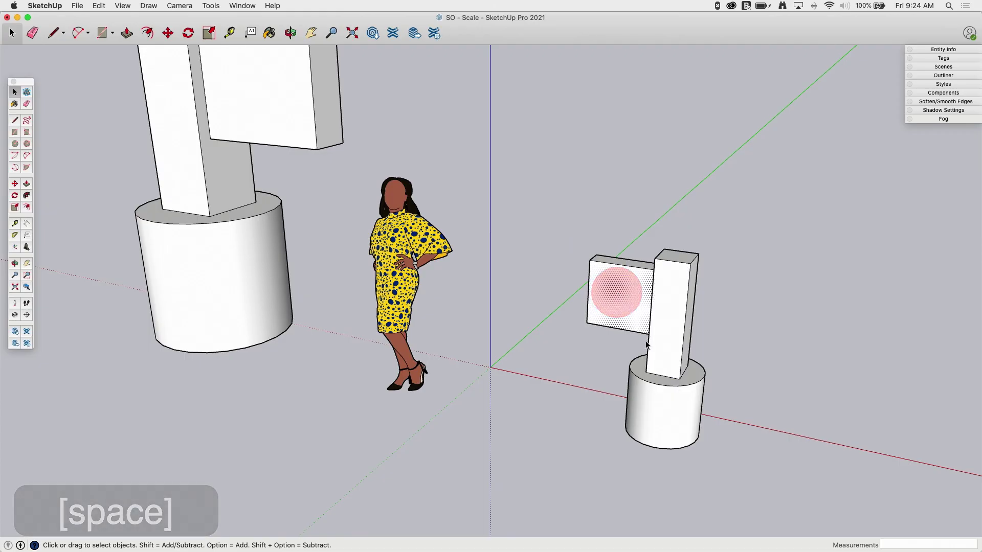
left_click(665, 425)
left_click_drag(551, 215, 797, 514)
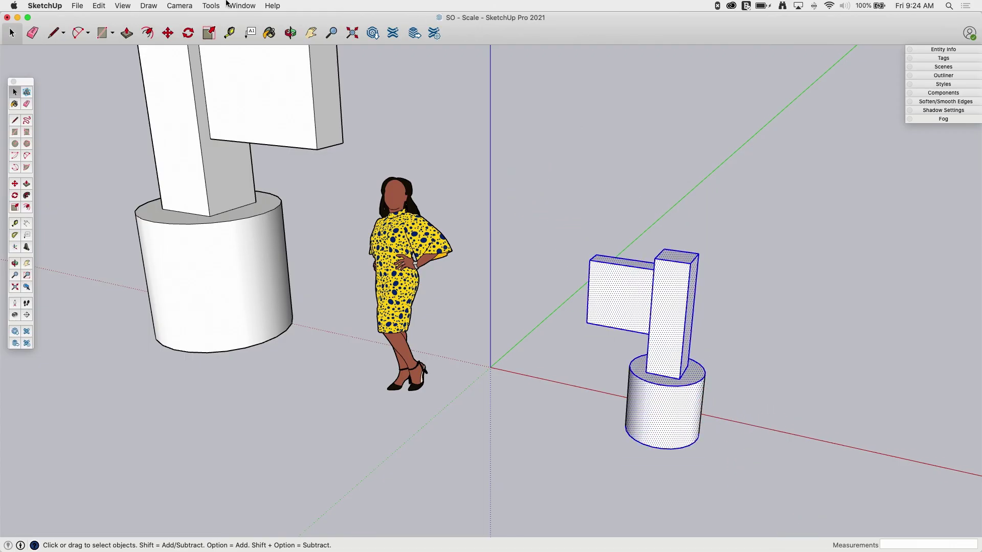
left_click(208, 34)
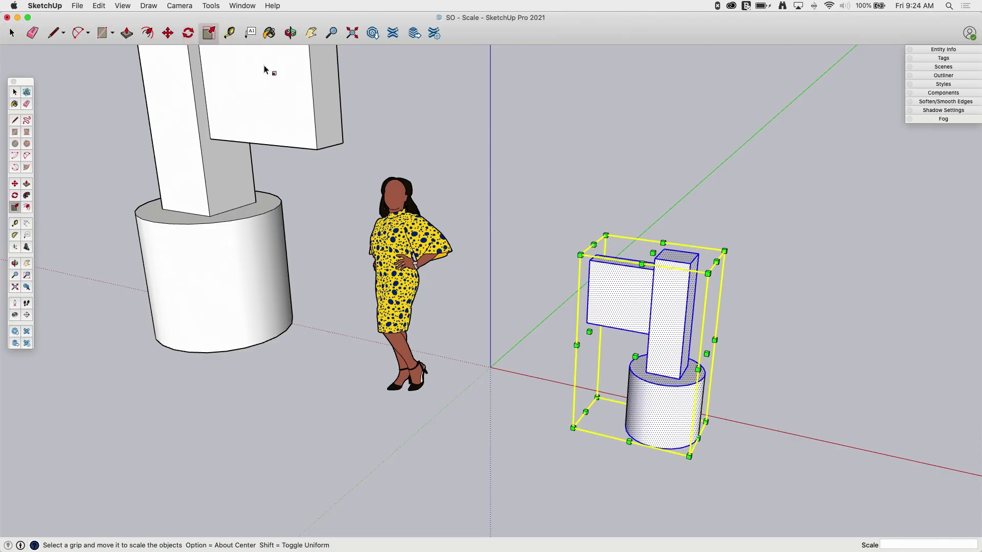
mouse_move(730, 246)
left_mouse_down()
mouse_move(822, 146)
mouse_move(739, 235)
mouse_move(735, 209)
mouse_move(724, 249)
left_mouse_up()
key("super+z")
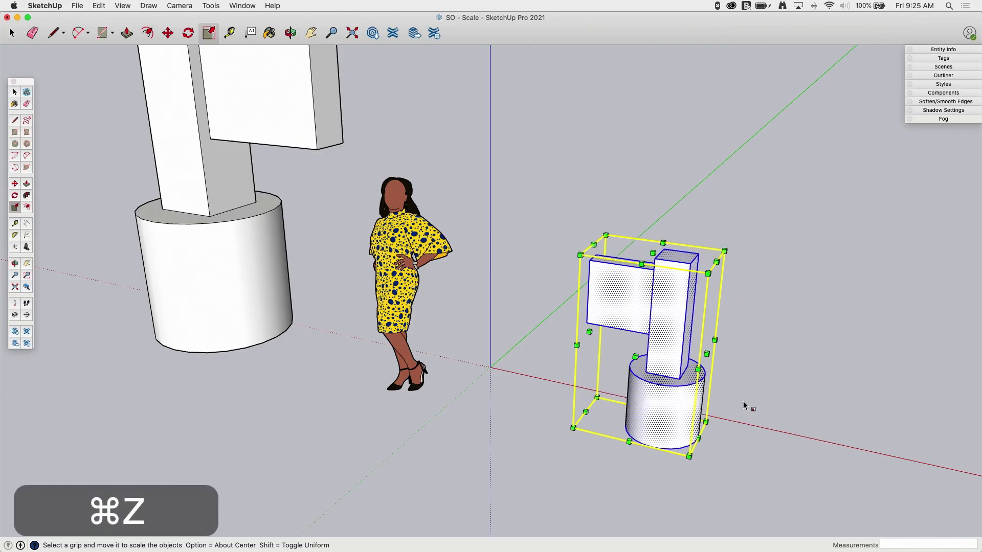
key("space")
left_click(746, 314)
Try scaling only the post and side block of the small model from an upper grip, excluding the cylinder
middle_click_drag(745, 314, 728, 399)
left_click_drag(721, 198, 545, 325)
middle_click_drag(653, 346, 703, 455)
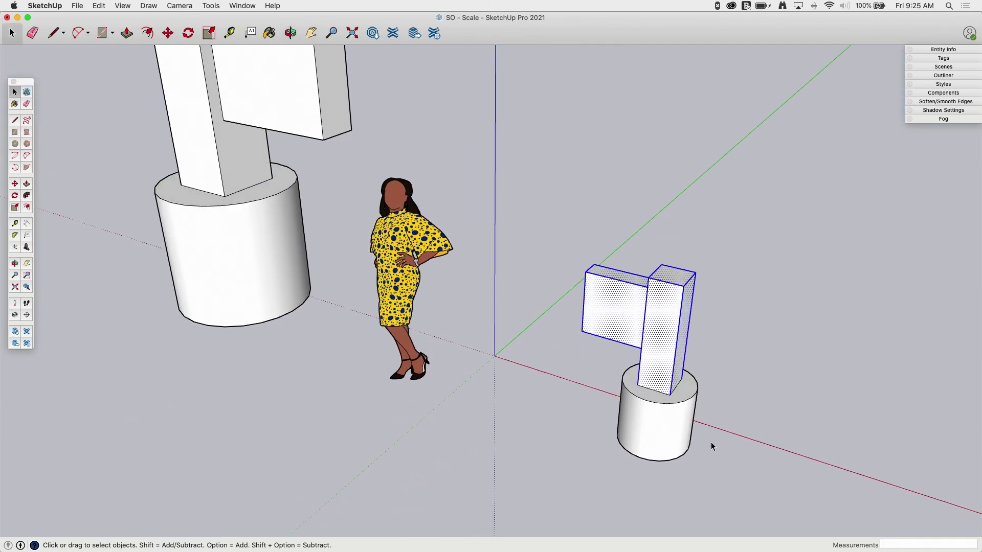
key("s")
left_click(640, 266)
mouse_move(639, 266)
left_mouse_down()
mouse_move(651, 70)
mouse_move(631, 260)
mouse_move(640, 205)
mouse_move(654, 200)
mouse_move(661, 140)
mouse_move(667, 229)
mouse_move(686, 70)
mouse_move(652, 321)
mouse_move(660, 243)
mouse_move(649, 297)
mouse_move(658, 264)
left_mouse_up()
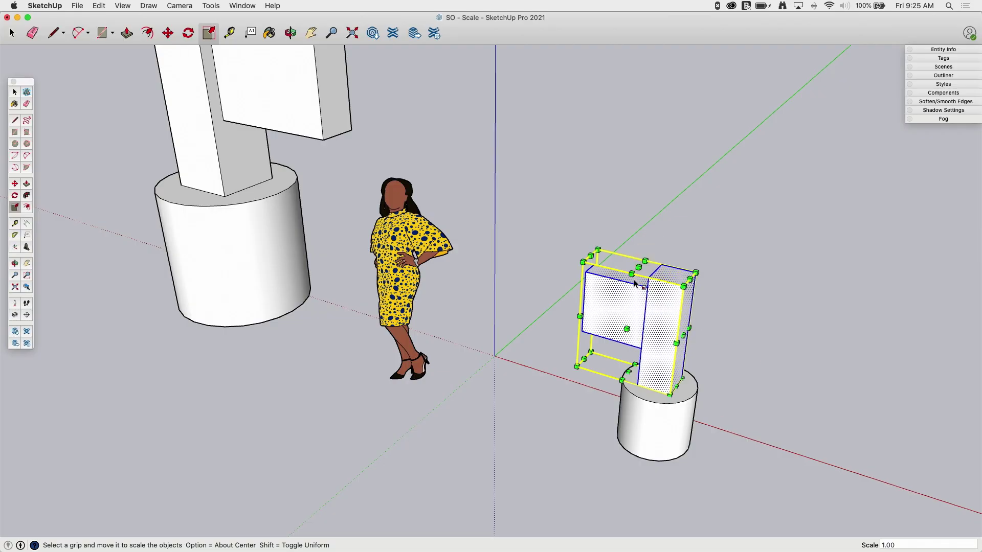
mouse_move(735, 300)
middle_mouse_down()
mouse_move(734, 318)
mouse_move(741, 304)
middle_mouse_up()
left_click(465, 271)
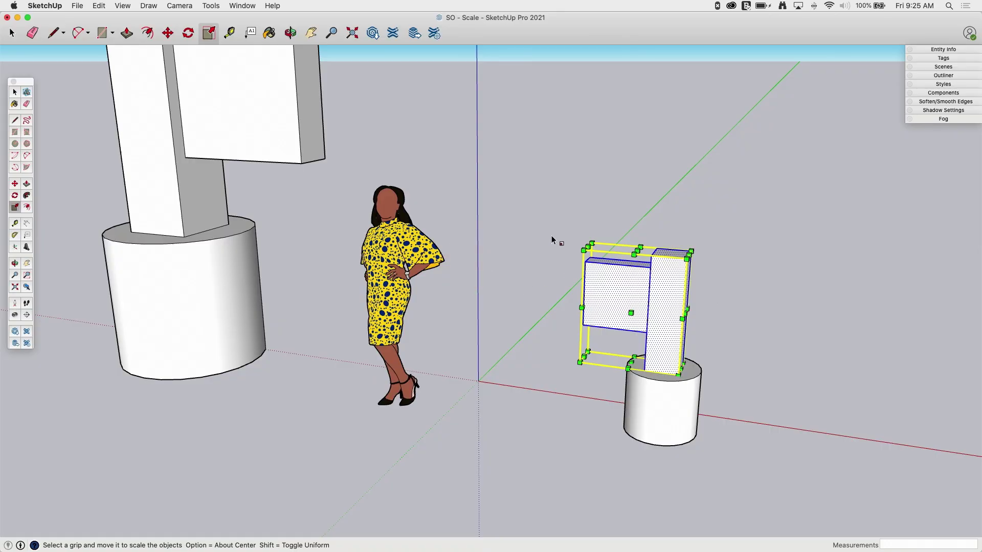
Select only the side block of the small model, leaving out its post and cylinder
key("space")
left_click_drag(620, 221, 538, 355)
middle_click_drag(538, 355, 793, 404)
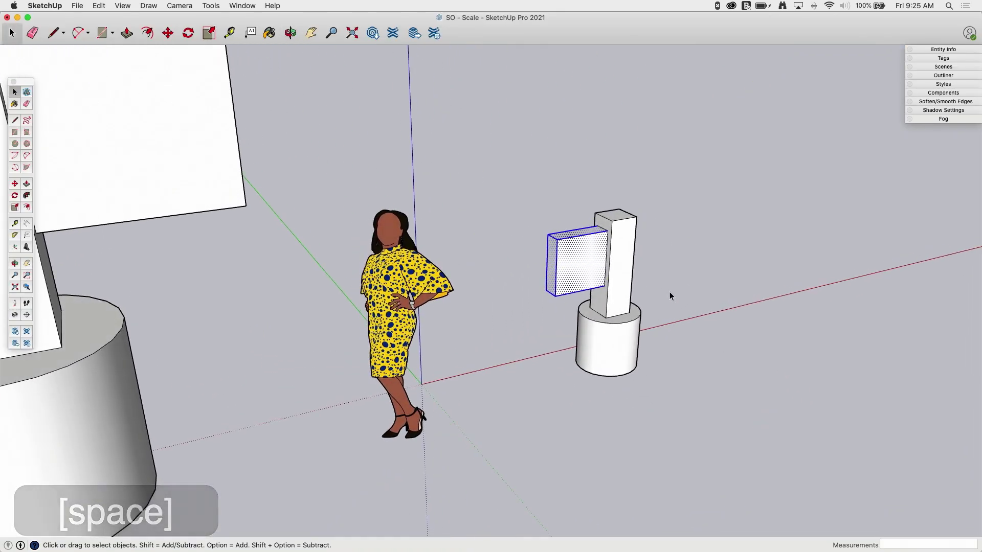
Shrink the outer end face of the small model's side block uniformly about its center, tapering the block outward
scroll(669, 292, "up", 3)
middle_click_drag(648, 277, 568, 269)
middle_click_drag(473, 270, 493, 263)
left_click(493, 263)
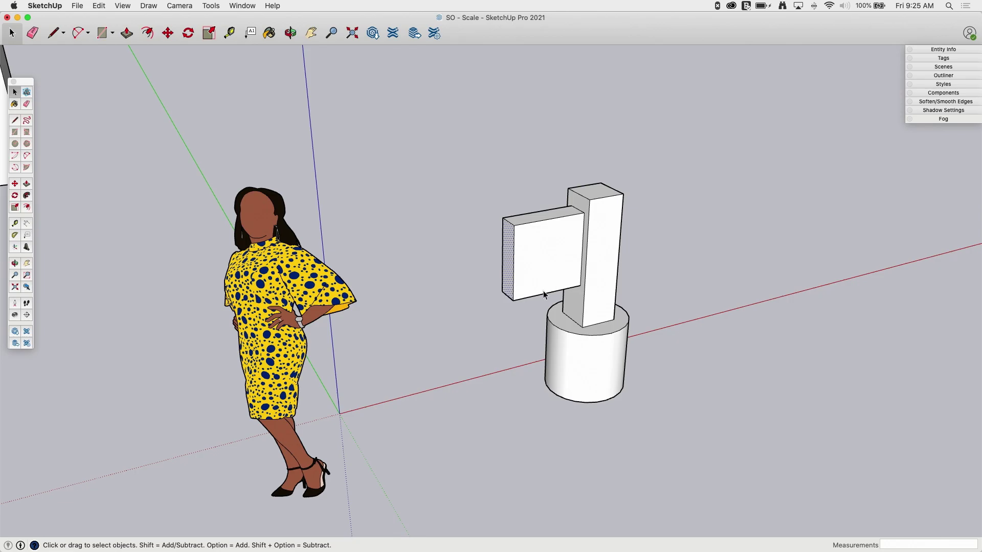
key("s")
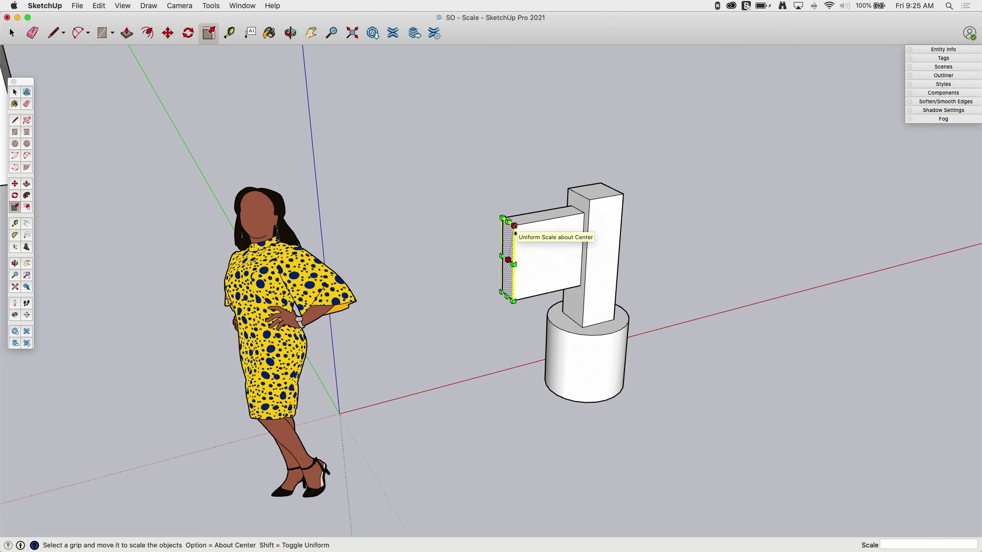
left_click(515, 227)
left_click_drag(515, 228, 562, 265)
left_click(790, 261)
key("space")
middle_click_drag(668, 241, 757, 221)
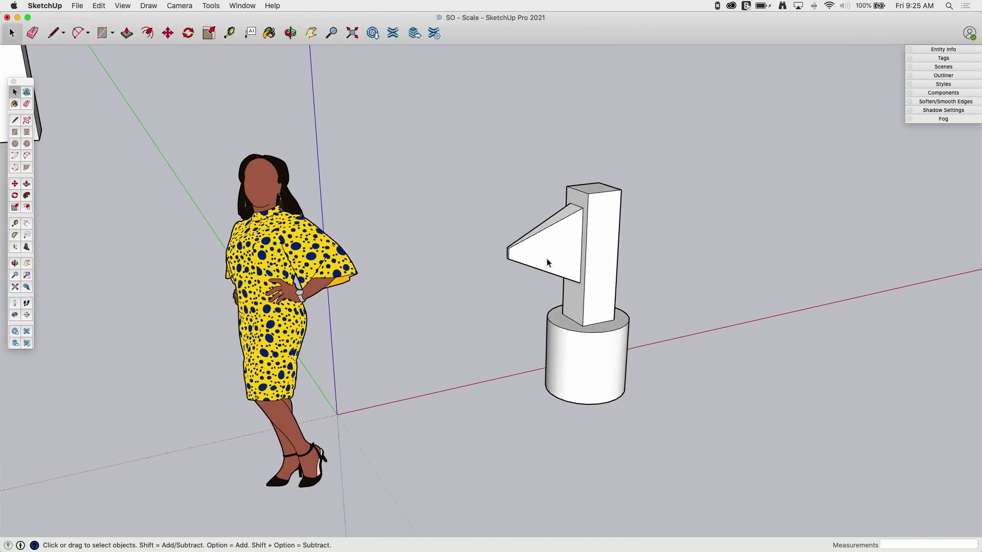
Examine the enlarged group and the small model with its tapered side block from several distances and angles
scroll(619, 215, "down", 4)
scroll(544, 358, "down", 2)
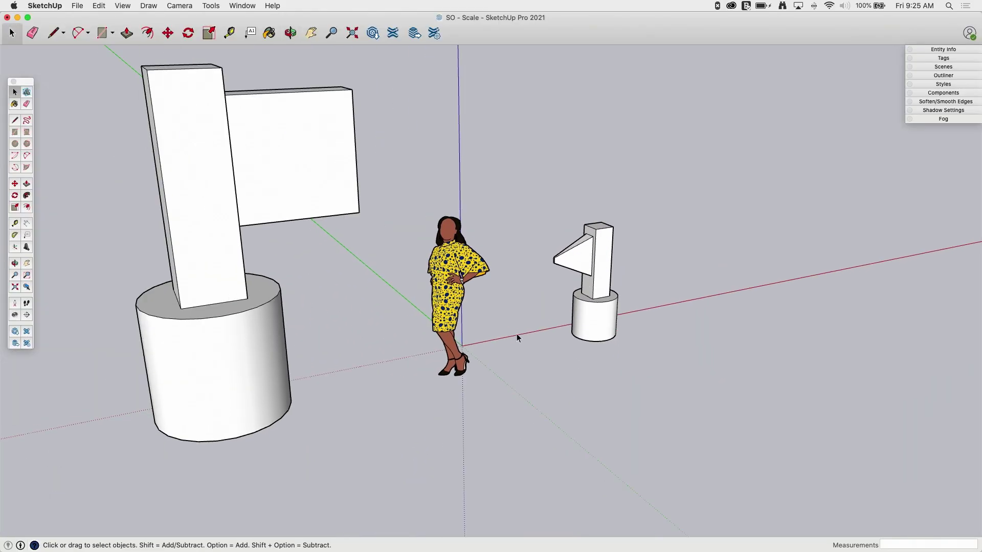
middle_click_drag(723, 252, 659, 321)
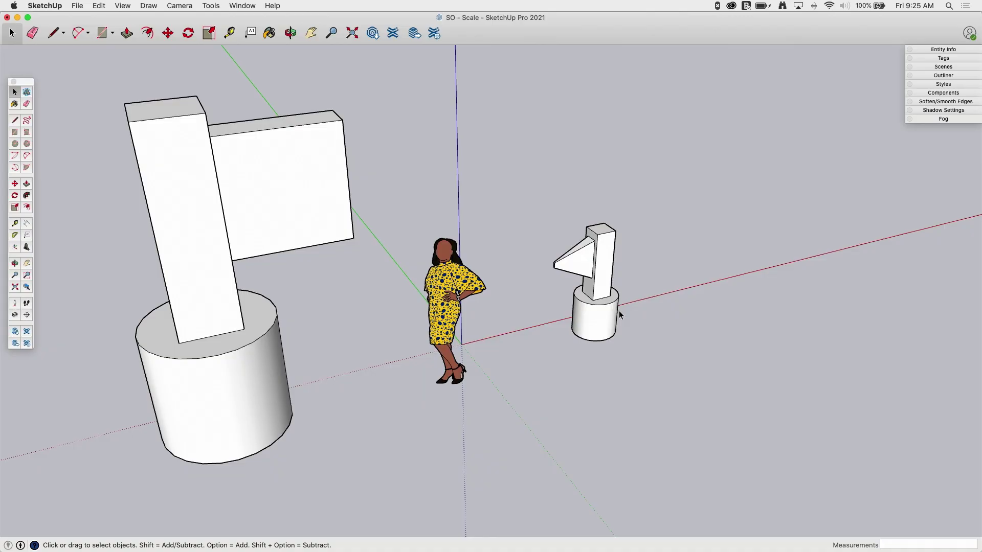
scroll(610, 268, "up", 3)
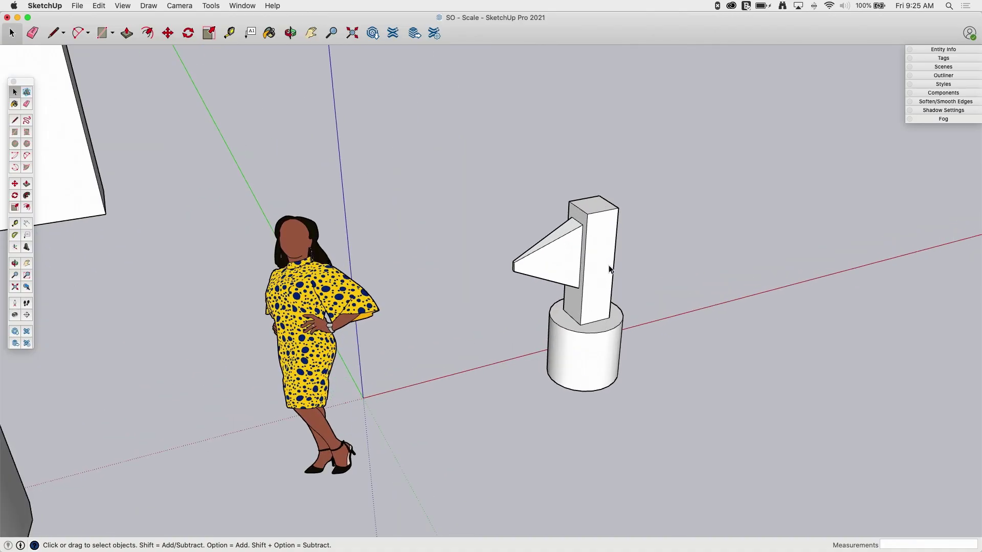
scroll(807, 215, "down", 3)
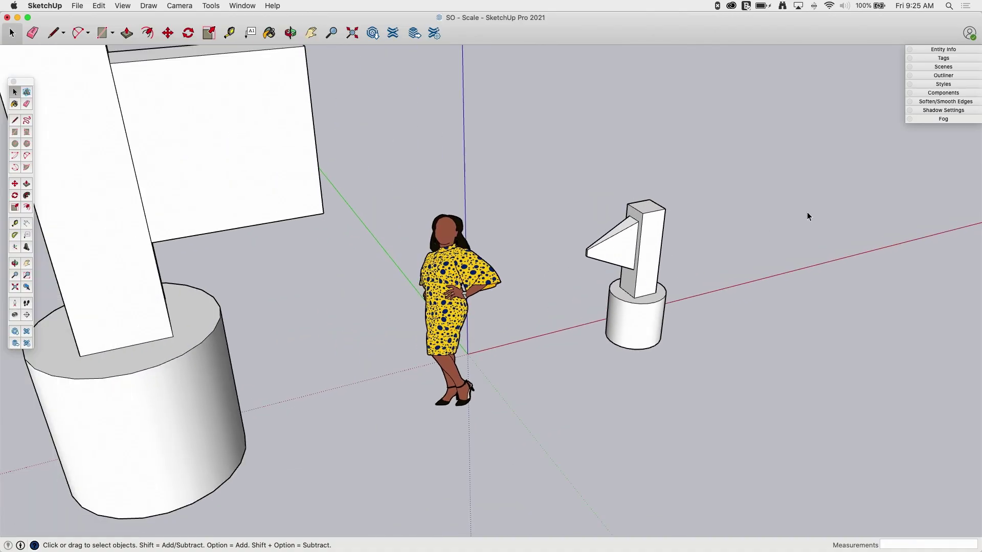
scroll(723, 414, "down", 3)
scroll(356, 493, "down", 2)
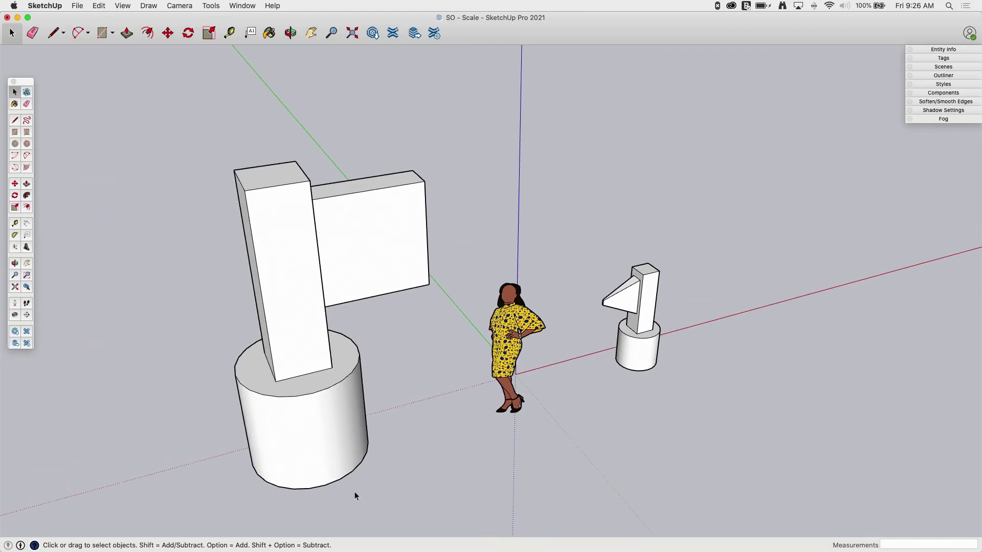
scroll(664, 141, "down", 1)
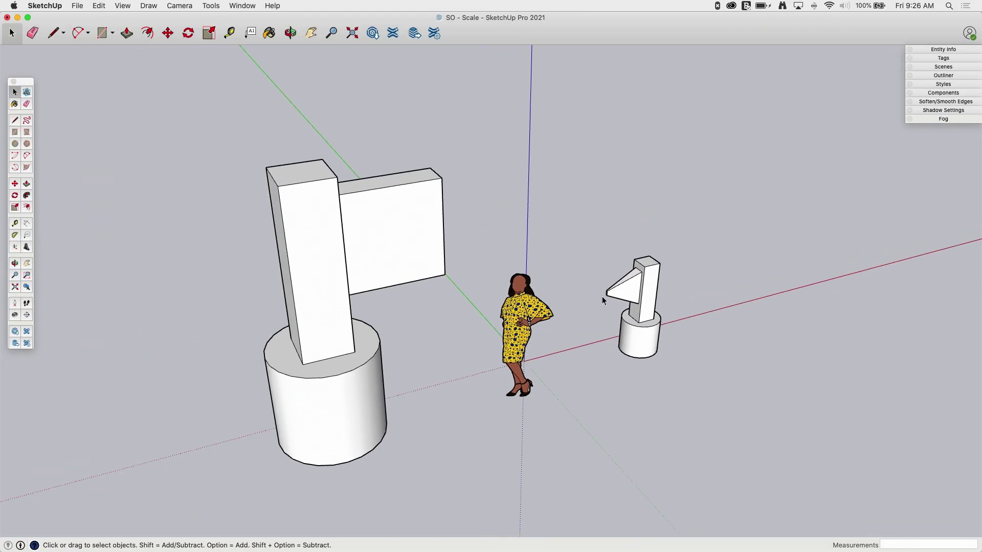